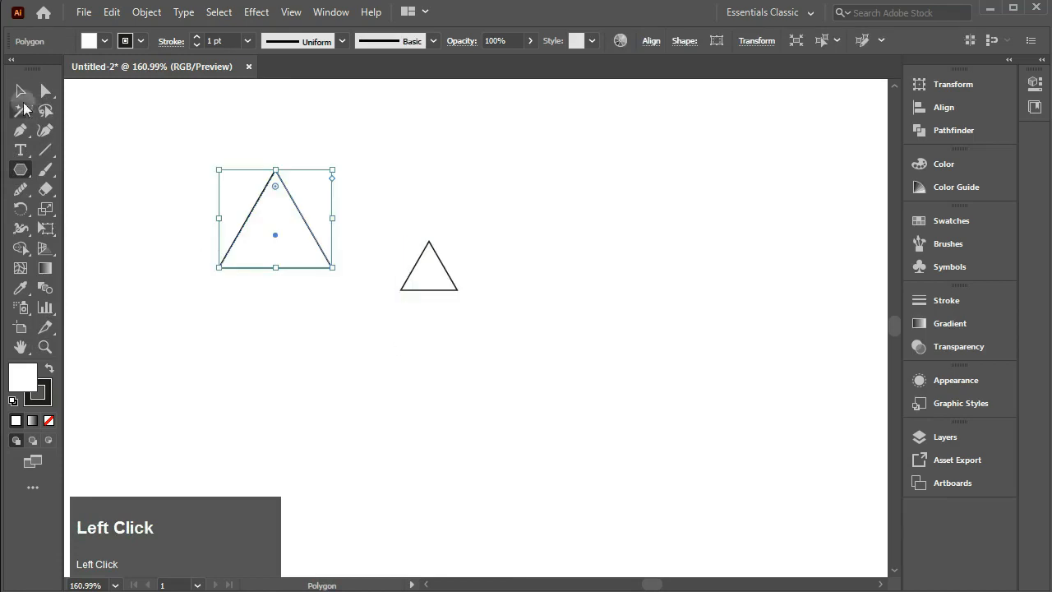
Move the large triangle against the small triangle's lower-right corner and create a vertically flipped copy of both triangles
{"action": "key", "text": "v"}
{"action": "left_click_drag", "start_coordinate": [270, 237], "coordinate": [513, 259]}
{"action": "left_click_drag", "start_coordinate": [312, 183], "coordinate": [528, 254]}
{"action": "right_click", "coordinate": [439, 139]}
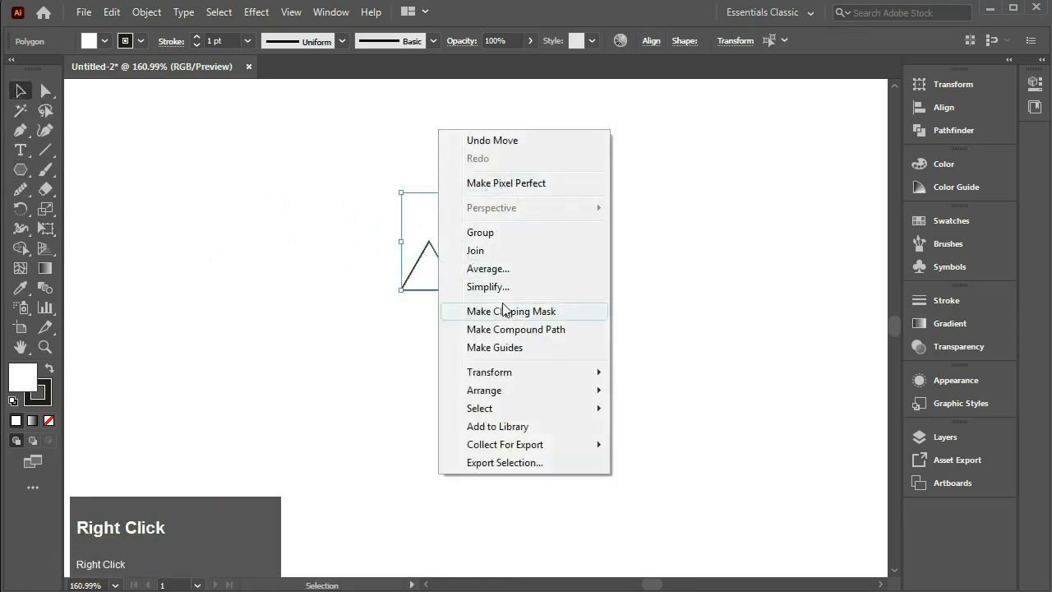
{"action": "mouse_move", "coordinate": [545, 376]}
{"action": "left_click", "coordinate": [646, 433]}
{"action": "left_click", "coordinate": [637, 398]}
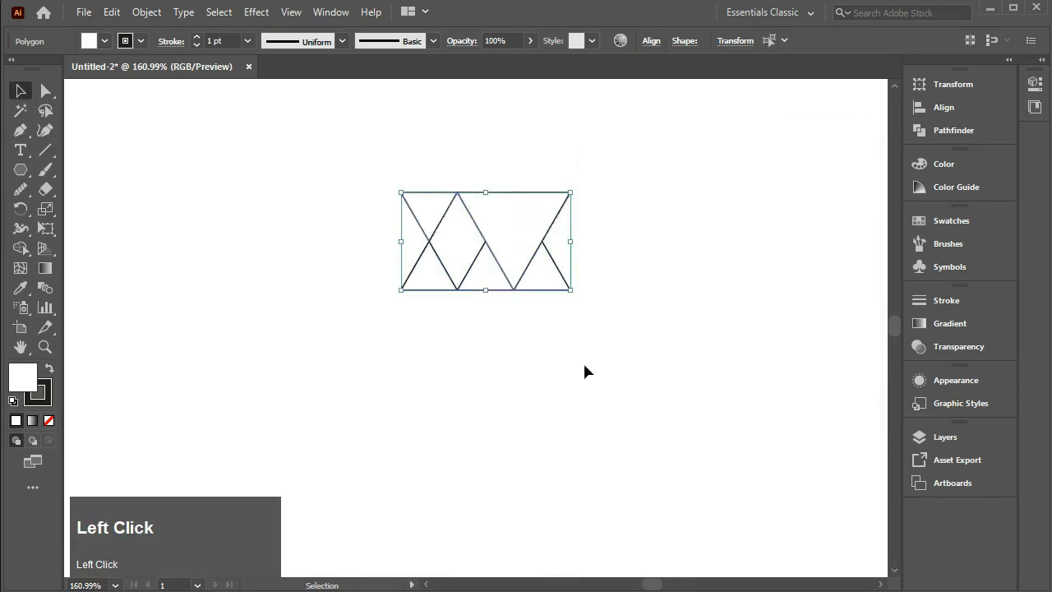
Move the flipped pair straight up until the two large triangles meet tip to tip
{"action": "left_click_drag", "start_coordinate": [498, 216], "coordinate": [496, 127]}
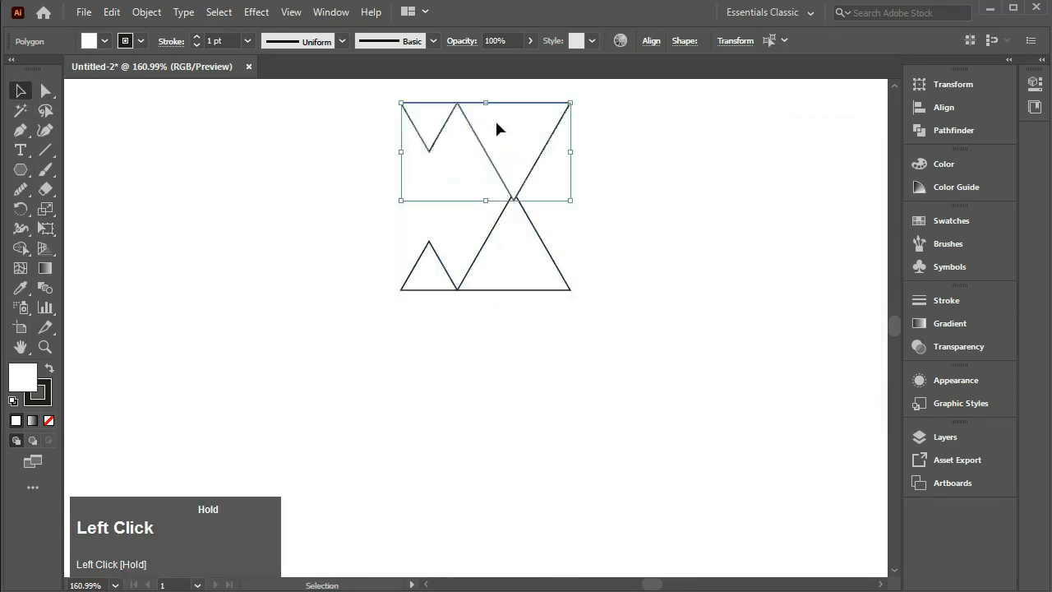
{"action": "mouse_move", "coordinate": [507, 177]}
{"action": "left_mouse_down"}
{"action": "mouse_move", "coordinate": [507, 156]}
{"action": "mouse_move", "coordinate": [507, 168]}
{"action": "left_mouse_up"}
{"action": "left_click", "coordinate": [363, 189]}
Move the flipped small triangle tip to tip with the upright one, then place the small pair directly below the large triangle's base line
{"action": "left_click_drag", "start_coordinate": [426, 133], "coordinate": [430, 212]}
{"action": "left_click", "coordinate": [376, 172]}
{"action": "left_click_drag", "start_coordinate": [432, 270], "coordinate": [433, 271]}
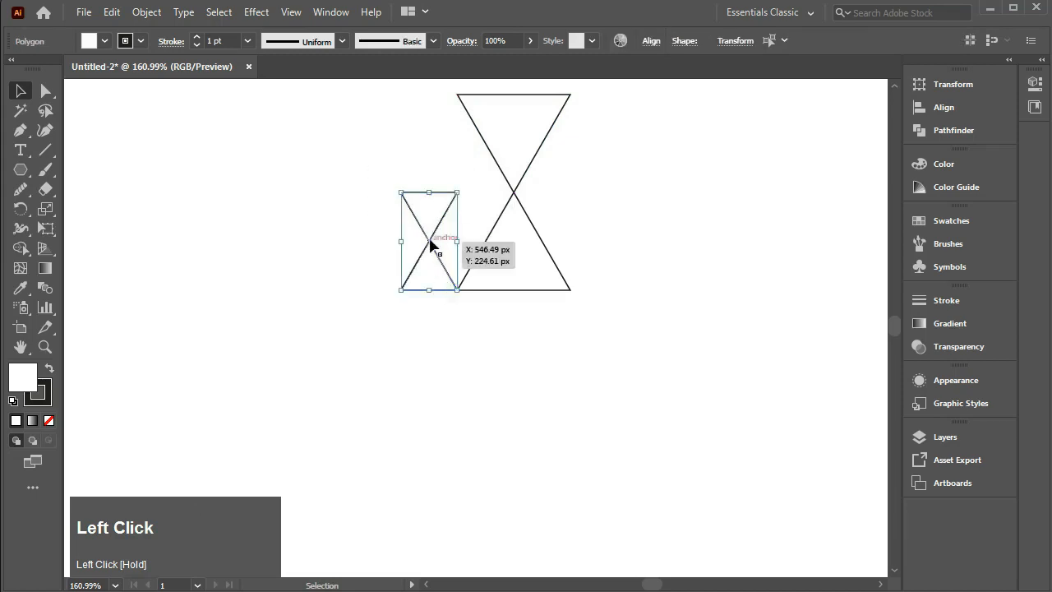
{"action": "left_click_drag", "start_coordinate": [432, 212], "coordinate": [426, 339]}
Move all four triangles together slightly down and to the left on the artboard
{"action": "left_click_drag", "start_coordinate": [323, 110], "coordinate": [540, 396]}
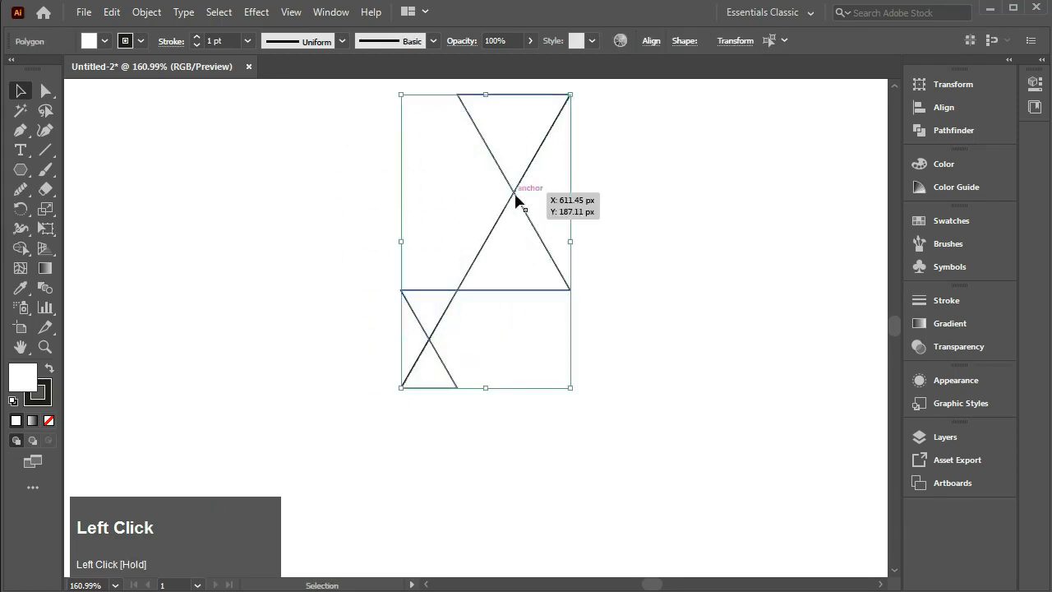
{"action": "left_click_drag", "start_coordinate": [517, 200], "coordinate": [488, 287]}
{"action": "left_click", "coordinate": [632, 270]}
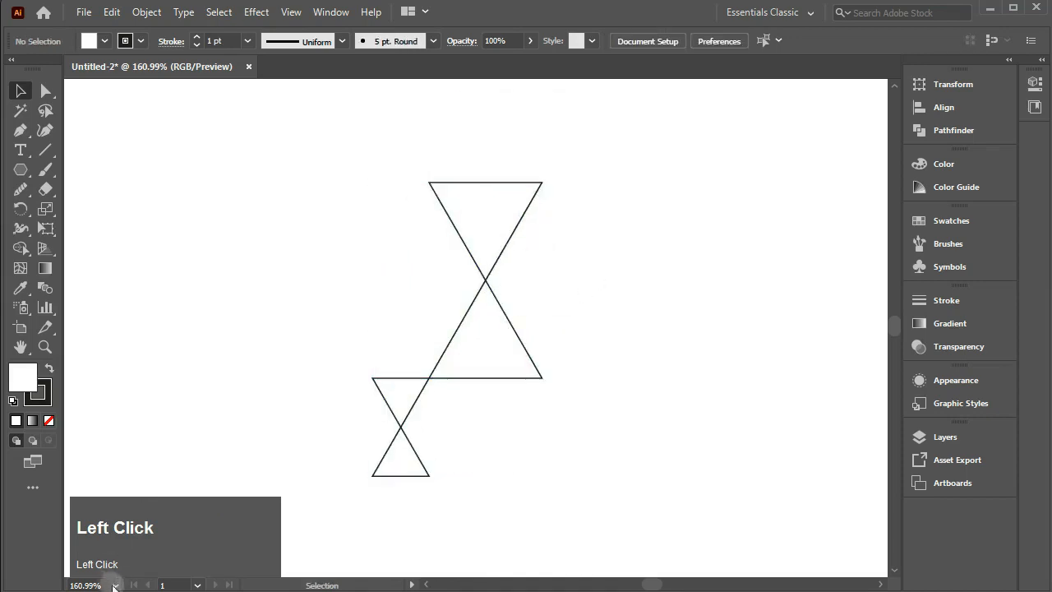
Draw a long horizontal line along the base of the large upright triangle, extending well past both sides
{"action": "left_click", "coordinate": [115, 585]}
{"action": "left_click", "coordinate": [151, 565]}
{"action": "left_click_drag", "start_coordinate": [136, 142], "coordinate": [809, 501]}
{"action": "right_click", "coordinate": [46, 149]}
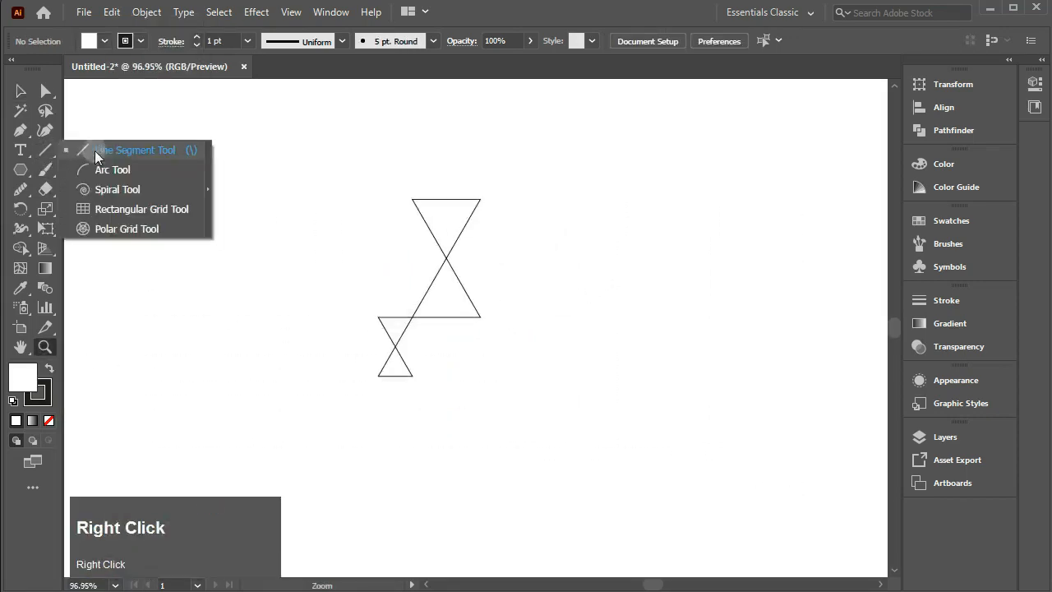
{"action": "left_click", "coordinate": [94, 150]}
{"action": "mouse_move", "coordinate": [120, 318]}
{"action": "left_mouse_down"}
{"action": "mouse_move", "coordinate": [382, 318]}
{"action": "mouse_move", "coordinate": [806, 280]}
{"action": "left_mouse_up"}
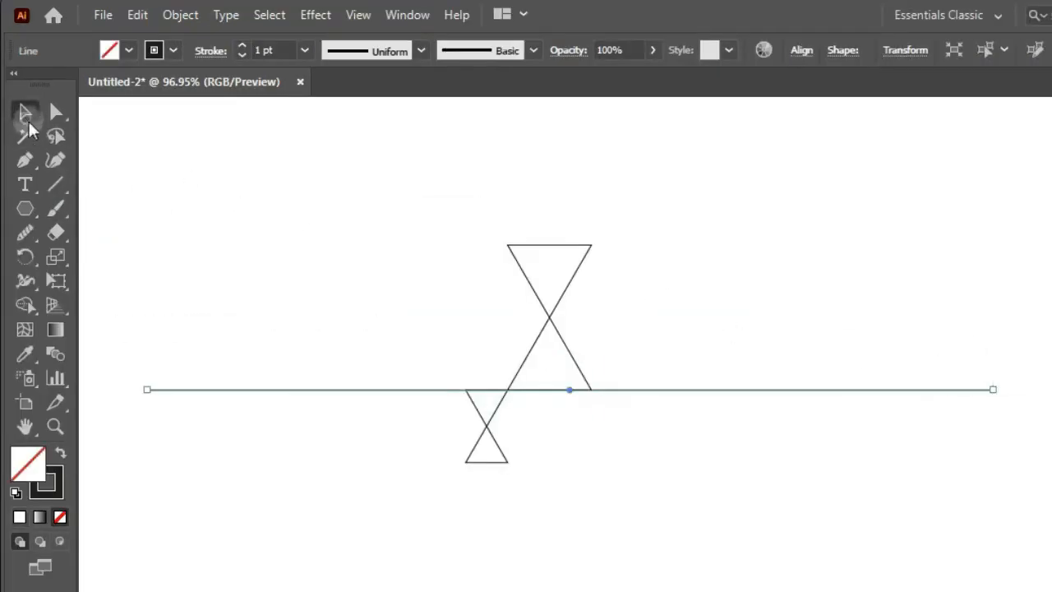
Duplicate the horizontal line upward twice at 75 px spacing, through the large triangles' meeting point and along their top edge
{"action": "left_click", "coordinate": [25, 112]}
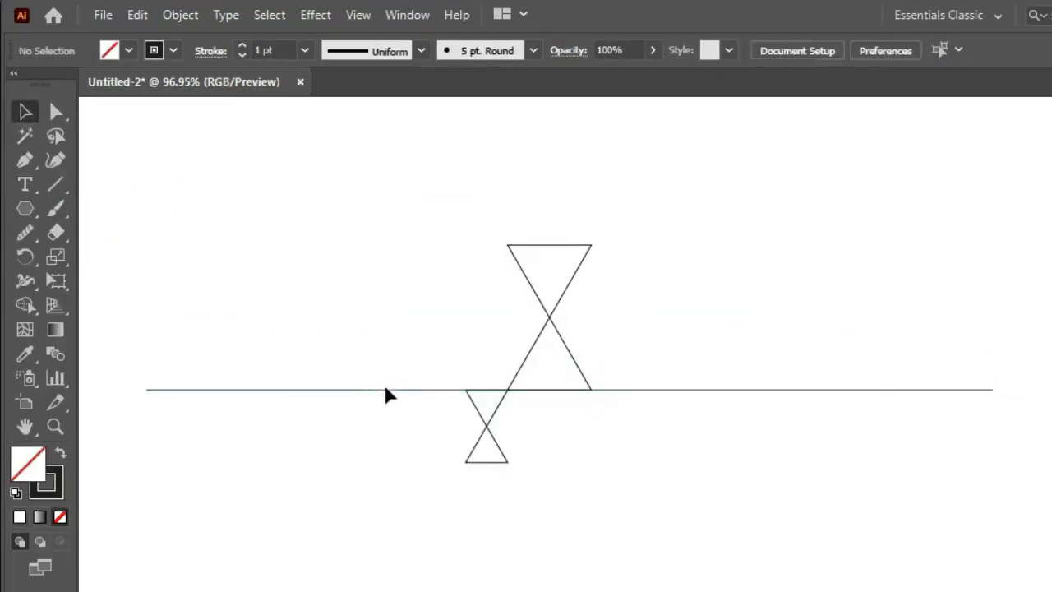
{"action": "left_click_drag", "start_coordinate": [387, 390], "coordinate": [409, 245]}
{"action": "key", "text": "ctrl+shift+a"}
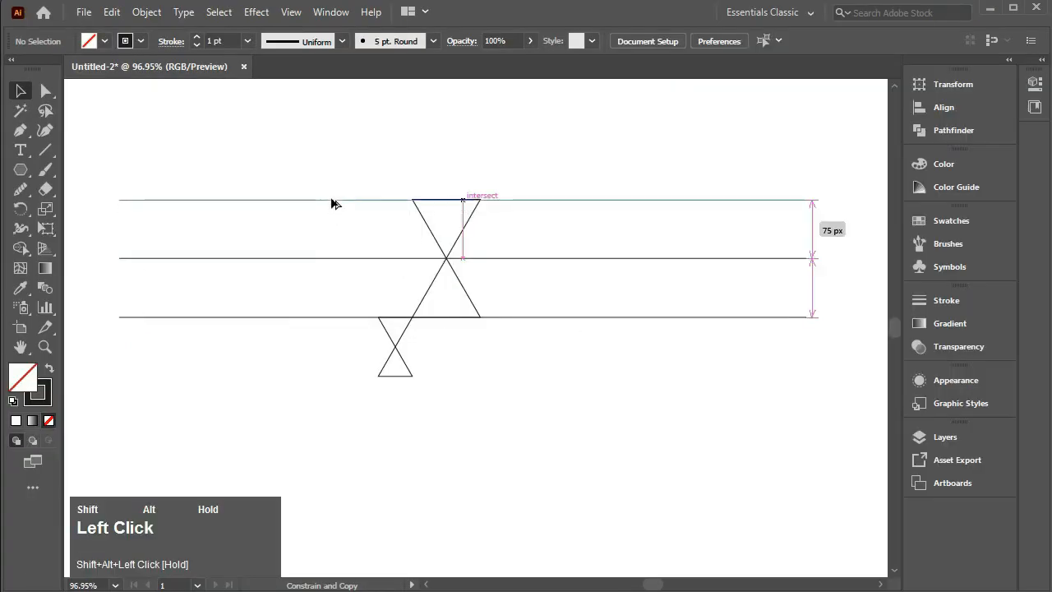
{"action": "left_click_drag", "start_coordinate": [332, 199], "coordinate": [331, 200]}
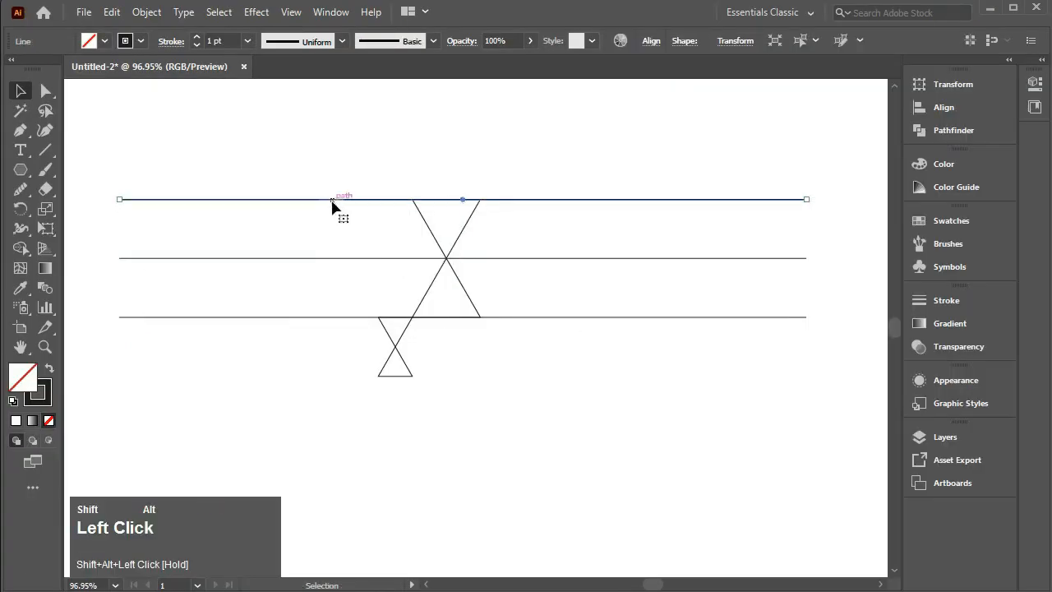
Group the three horizontal lines
{"action": "left_click_drag", "start_coordinate": [578, 170], "coordinate": [627, 331]}
{"action": "right_click", "coordinate": [629, 194]}
{"action": "left_click", "coordinate": [666, 296]}
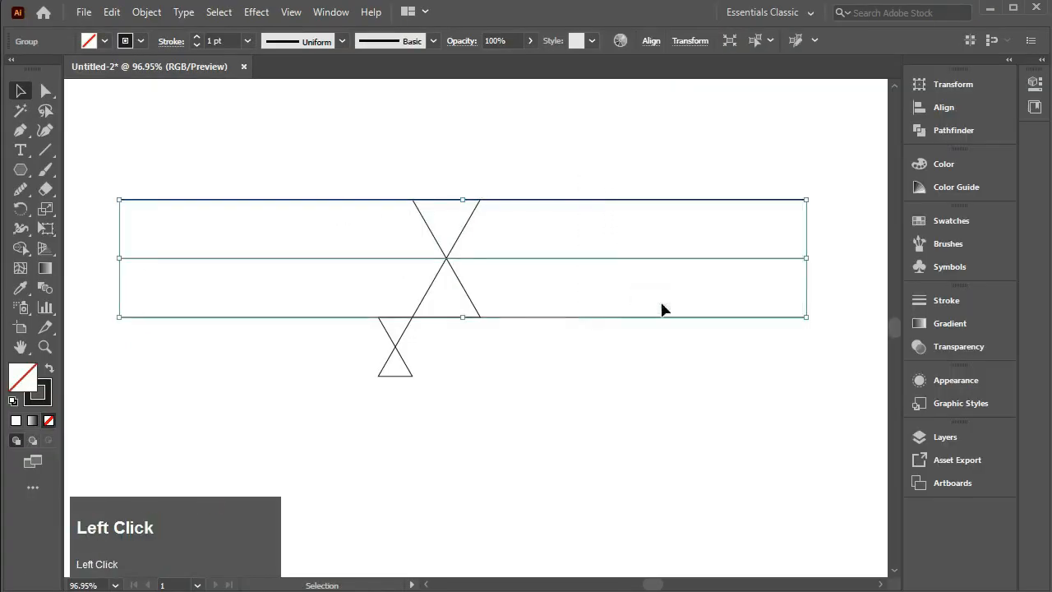
Rotate a copy of the line group by 120° around the center of the small inverted triangle, then repeat for a third set
{"action": "left_click", "coordinate": [21, 209]}
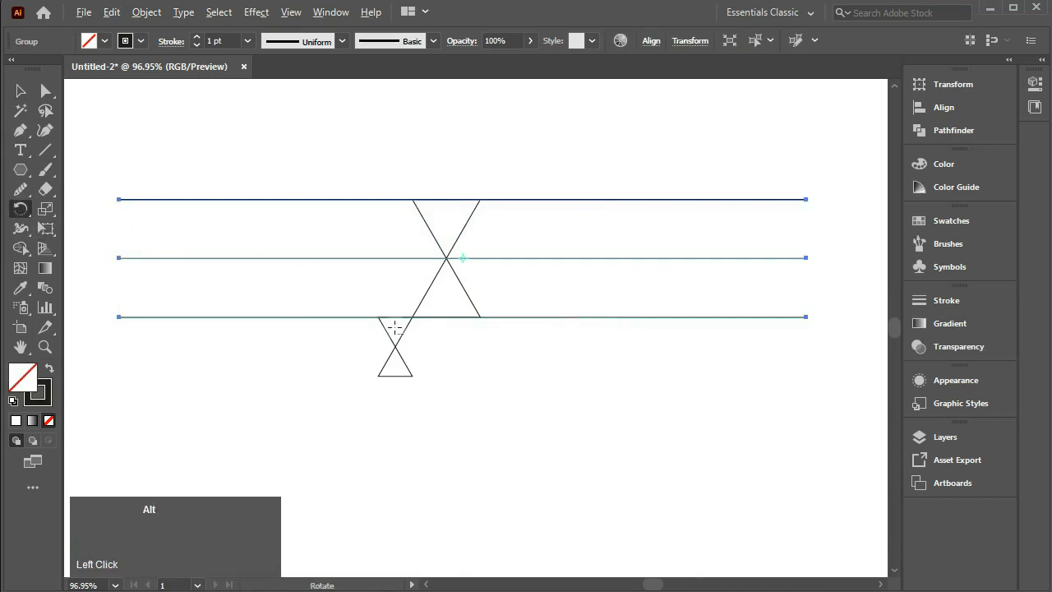
{"action": "left_click", "coordinate": [394, 328], "text": "alt"}
{"action": "type", "text": "120"}
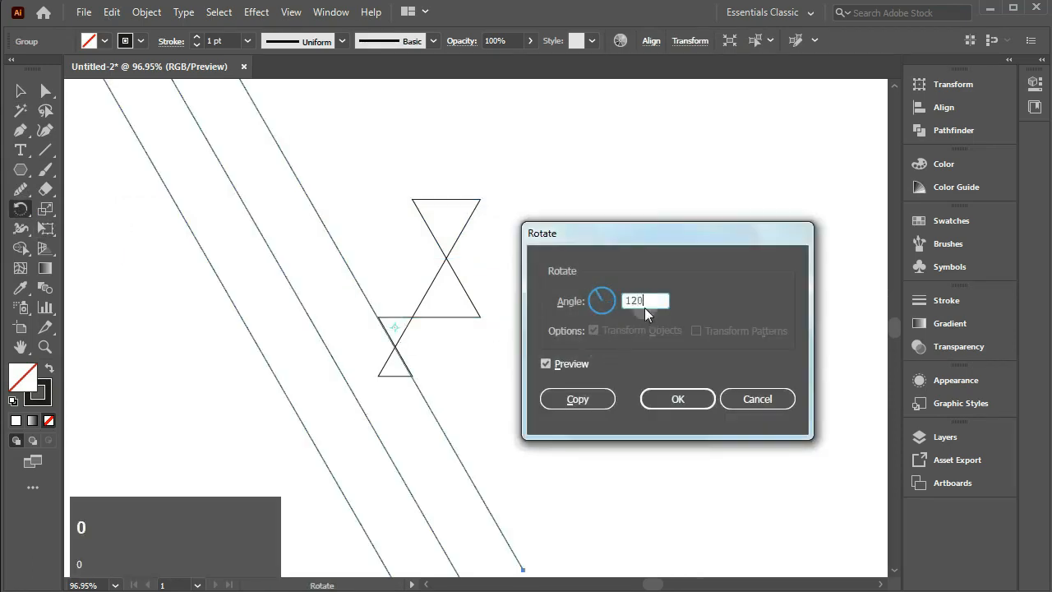
{"action": "left_click", "coordinate": [593, 398]}
{"action": "key", "text": "ctrl+d"}
Draw a short slanted segment with the Pen tool from the upper-left intersection on the top line down past the outer diagonal
{"action": "left_click", "coordinate": [116, 585]}
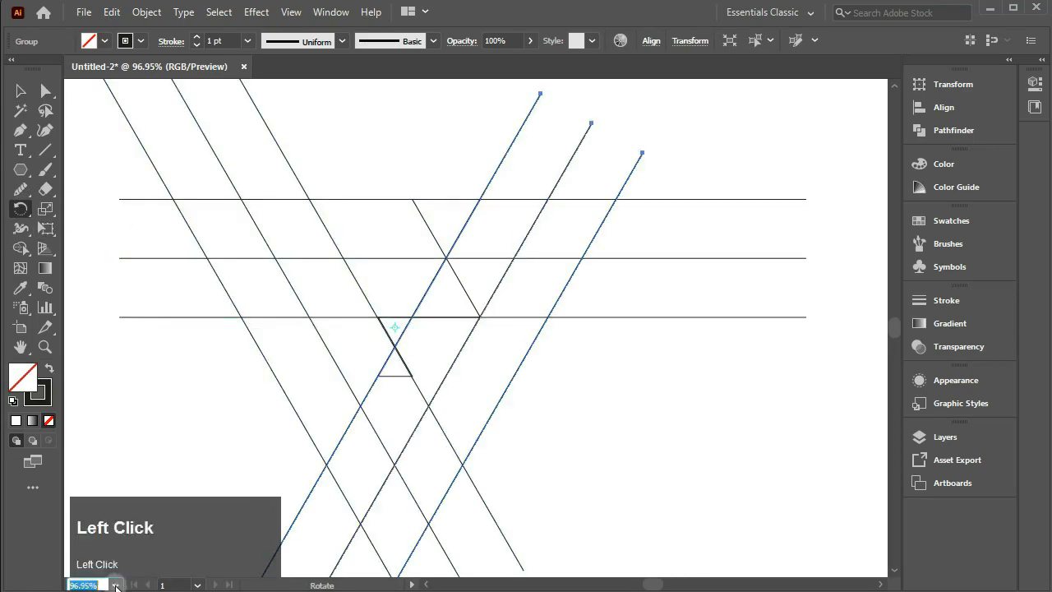
{"action": "left_click", "coordinate": [149, 577]}
{"action": "left_click", "coordinate": [21, 95]}
{"action": "left_click", "coordinate": [70, 165]}
{"action": "left_click", "coordinate": [49, 345]}
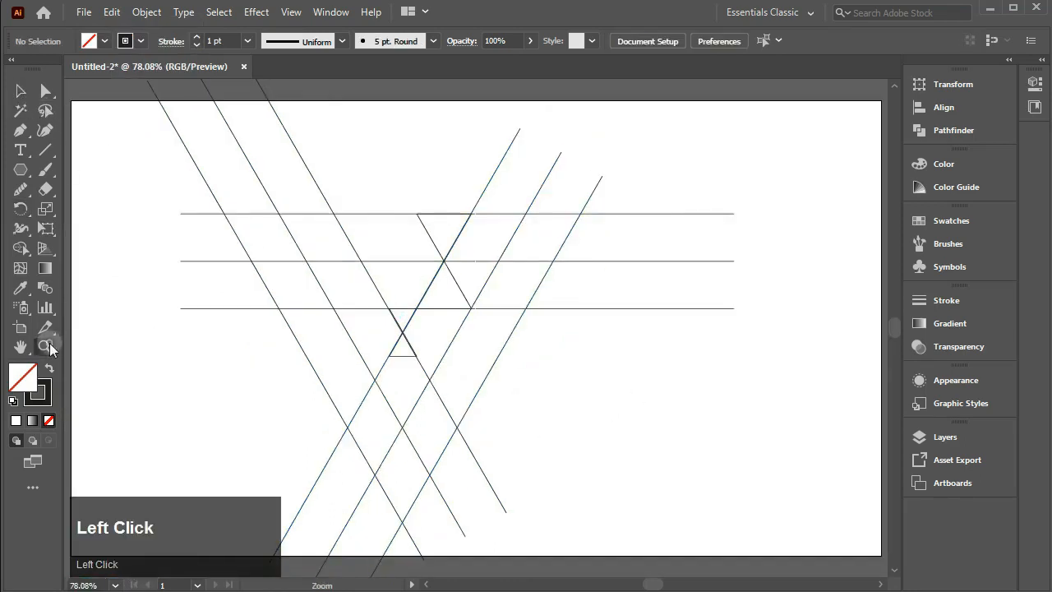
{"action": "left_click_drag", "start_coordinate": [186, 136], "coordinate": [629, 489]}
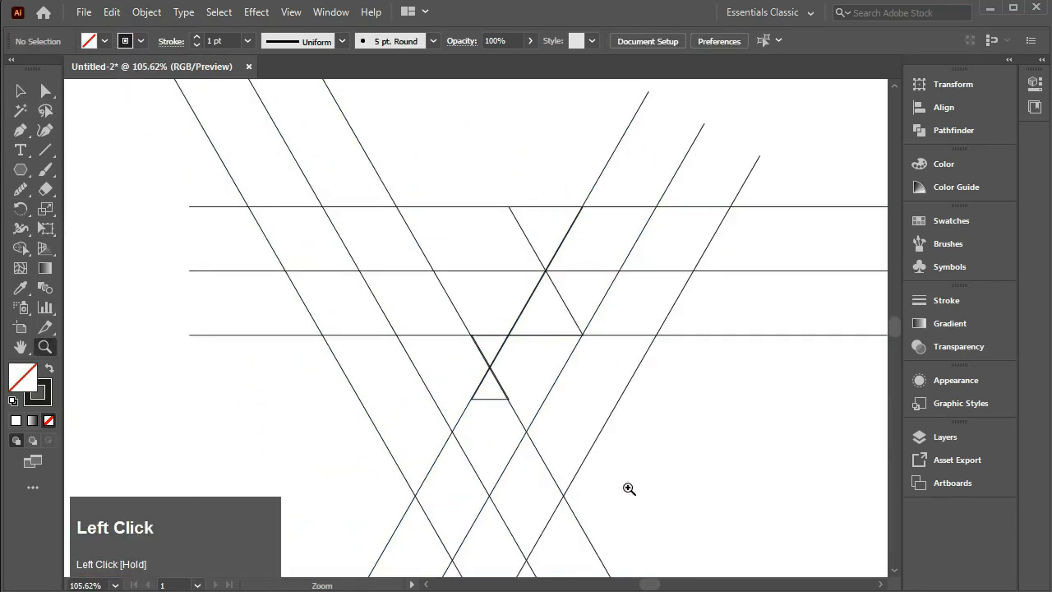
{"action": "left_click", "coordinate": [20, 130]}
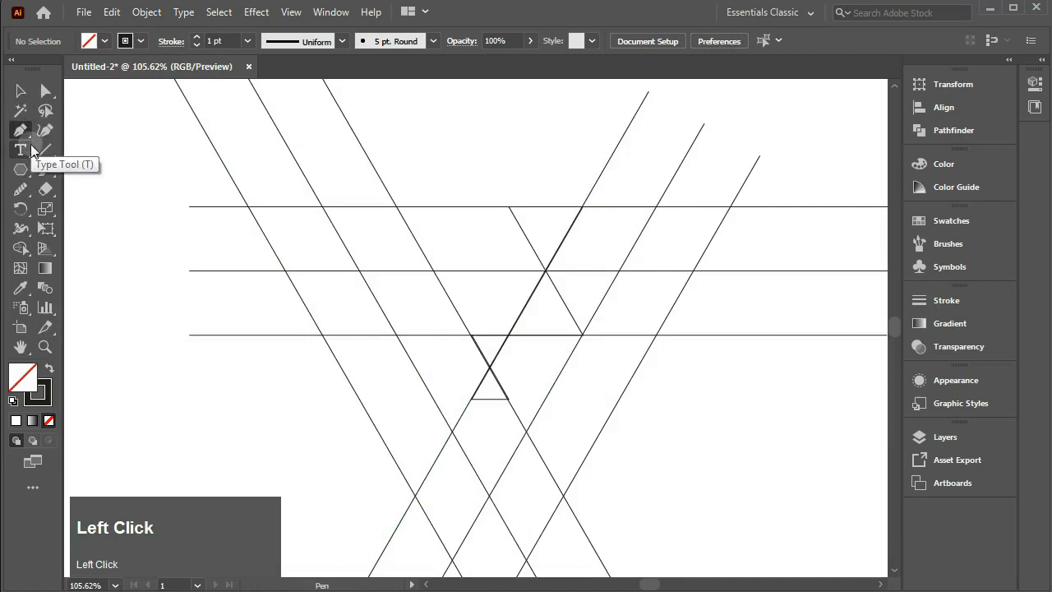
{"action": "left_click", "coordinate": [322, 207]}
{"action": "left_click", "coordinate": [272, 293]}
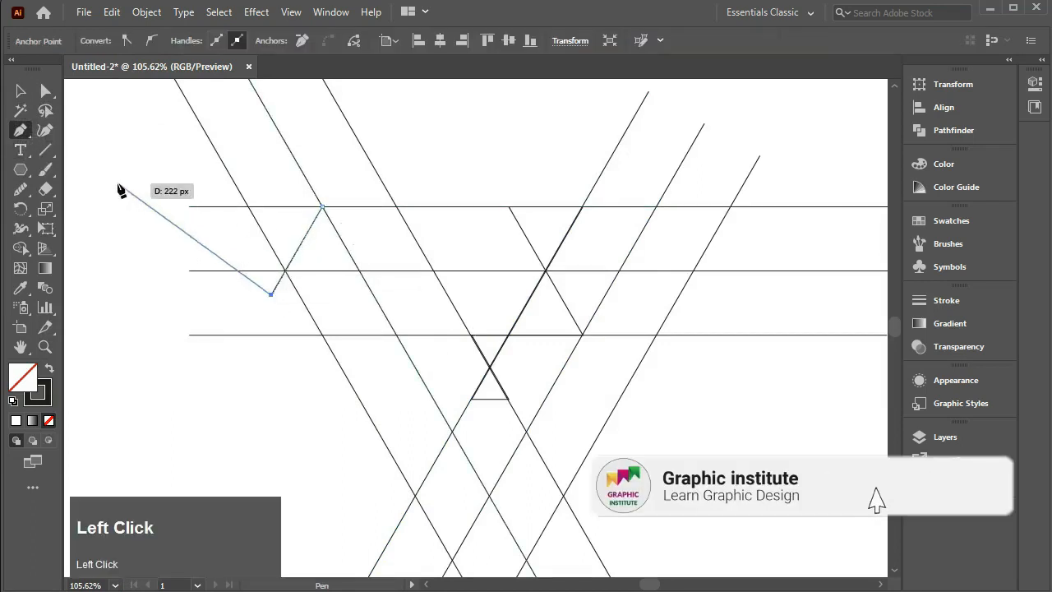
Shift the slanted segment so it extends past both line intersections and bend it into a slight outward curve
{"action": "left_click", "coordinate": [21, 90]}
{"action": "left_click_drag", "start_coordinate": [298, 249], "coordinate": [303, 237]}
{"action": "left_click", "coordinate": [224, 179]}
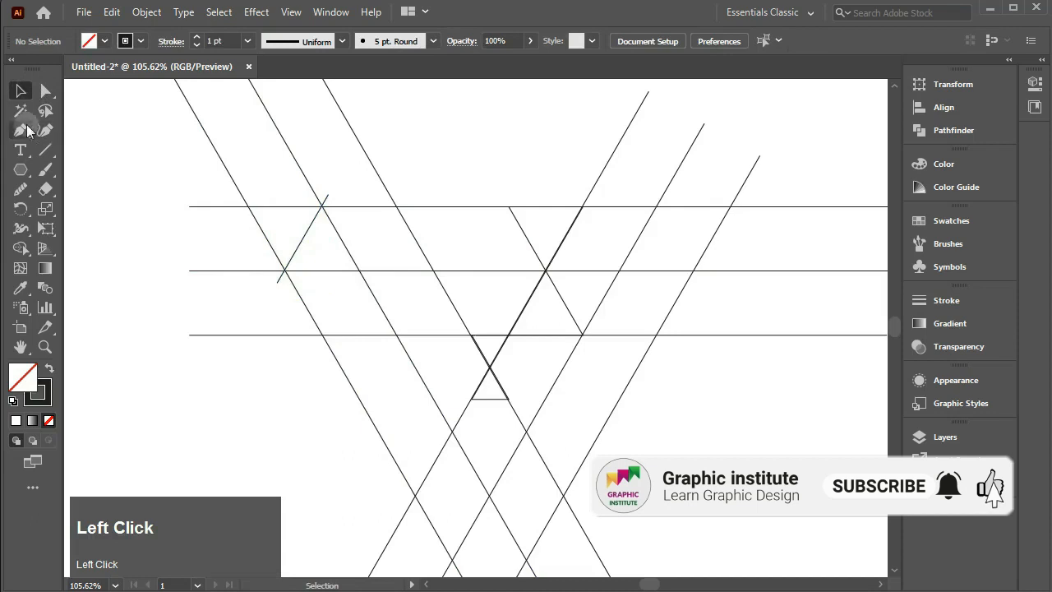
{"action": "left_click", "coordinate": [303, 241], "text": "alt"}
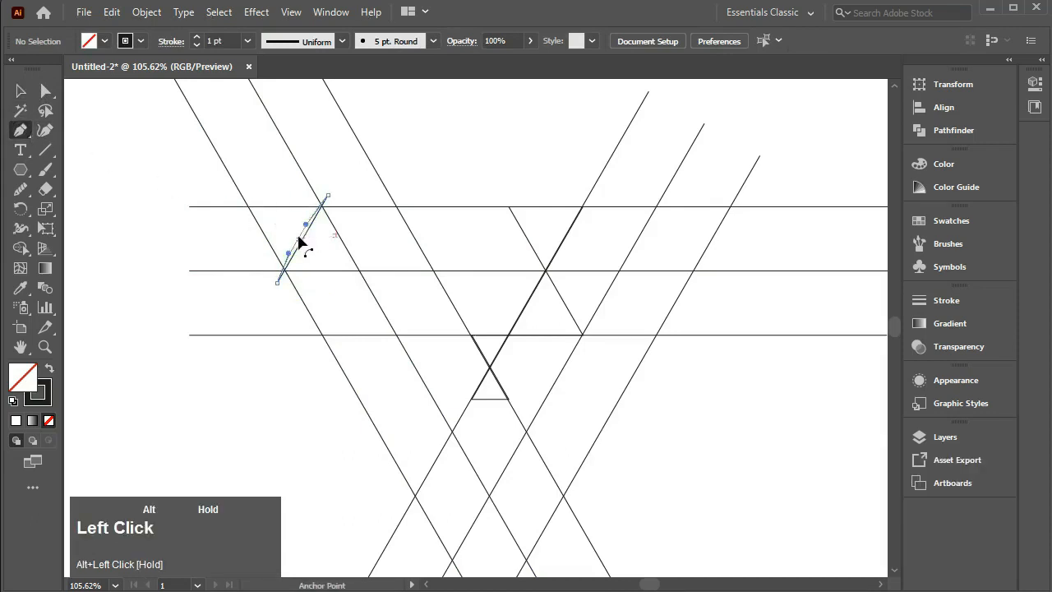
{"action": "left_click_drag", "start_coordinate": [300, 242], "coordinate": [352, 211]}
Rotate copies of the curved segment by 120° around the small inverted triangle's center to mark the other two corners
{"action": "left_click", "coordinate": [22, 90]}
{"action": "left_click", "coordinate": [303, 238]}
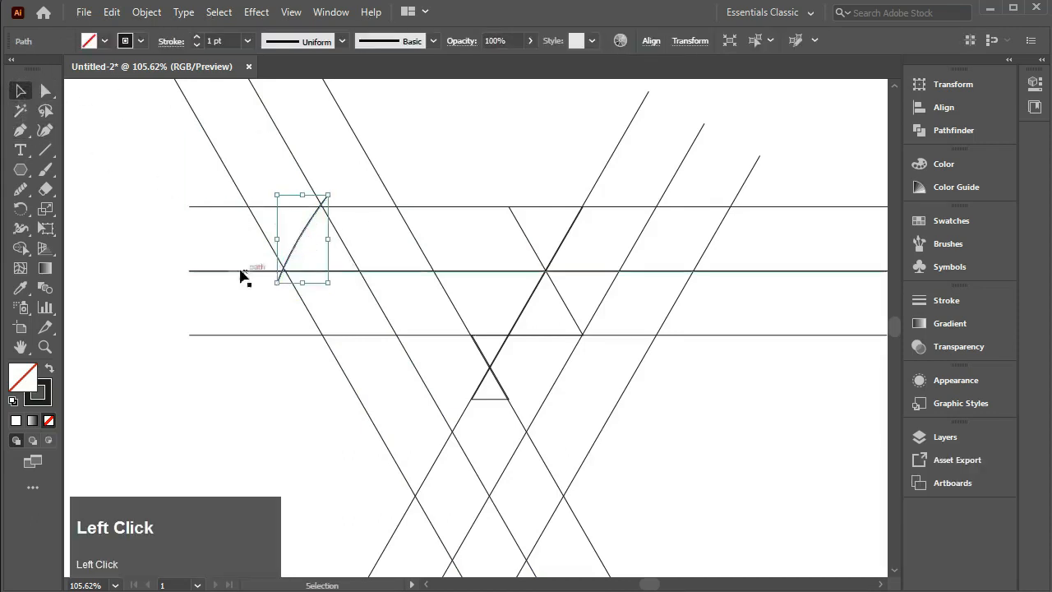
{"action": "right_click", "coordinate": [22, 208]}
{"action": "left_click", "coordinate": [98, 206]}
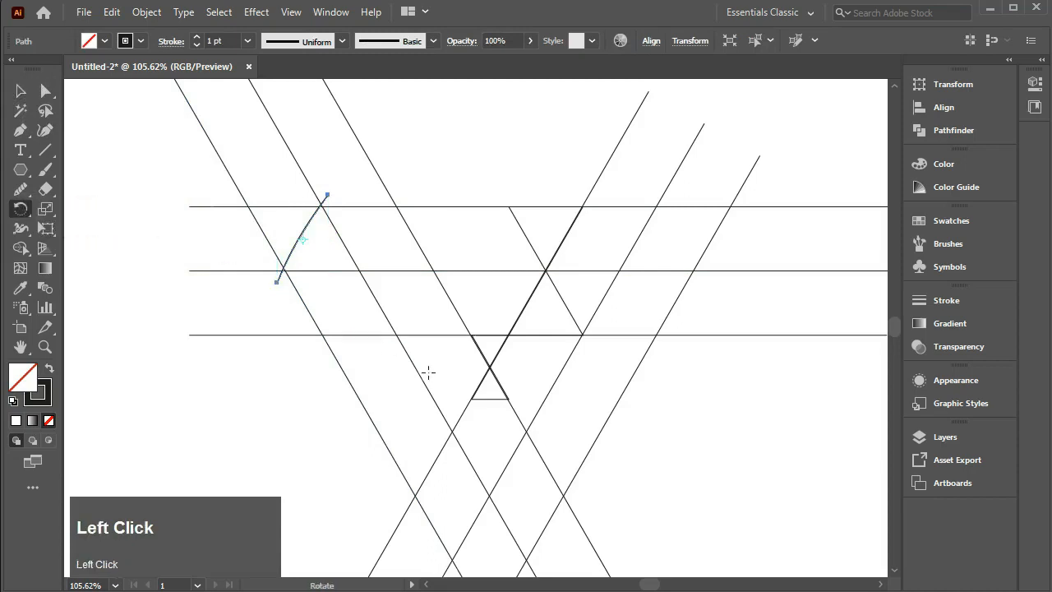
{"action": "left_click", "coordinate": [489, 346], "text": "alt"}
{"action": "left_click", "coordinate": [570, 398]}
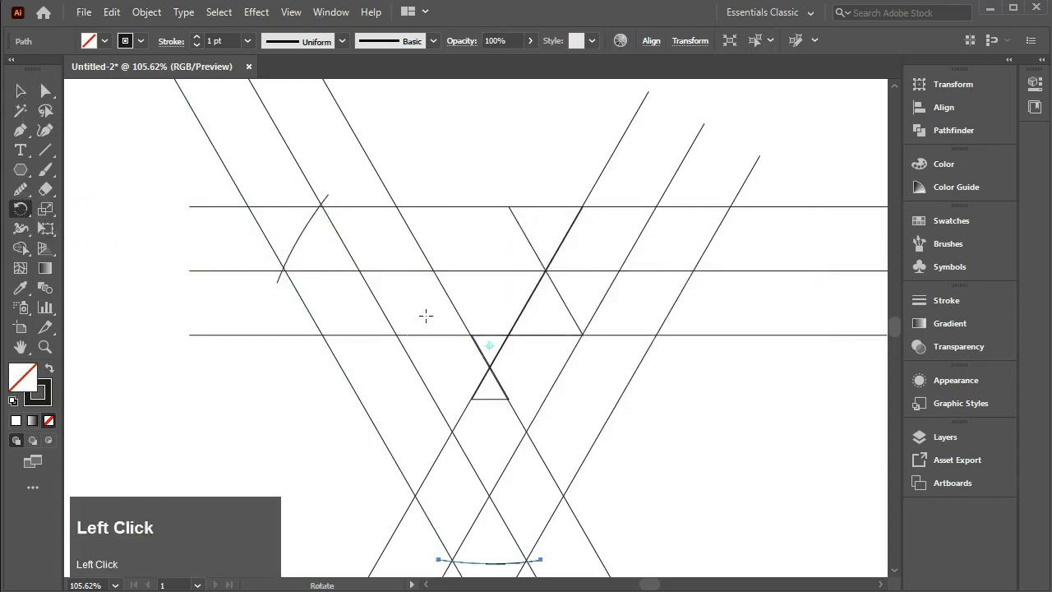
{"action": "key", "text": "ctrl+d"}
{"action": "left_click", "coordinate": [83, 95], "text": "ctrl"}
Draw a path from the outer left diagonal to the top horizontal line and bend it outward into a rounded corner
{"action": "right_click", "coordinate": [20, 130]}
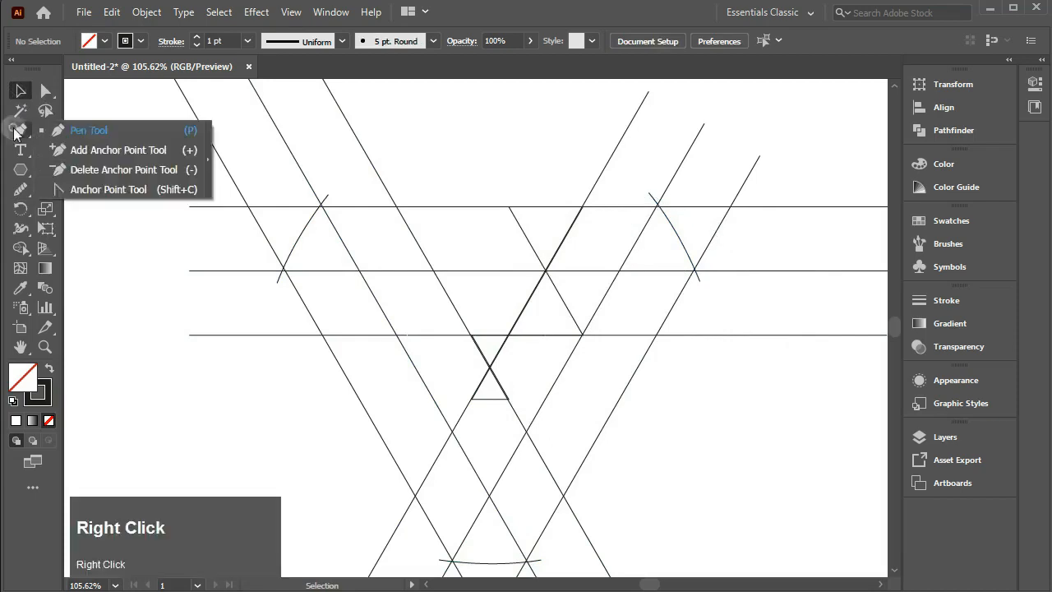
{"action": "left_click", "coordinate": [123, 131]}
{"action": "left_click", "coordinate": [304, 302]}
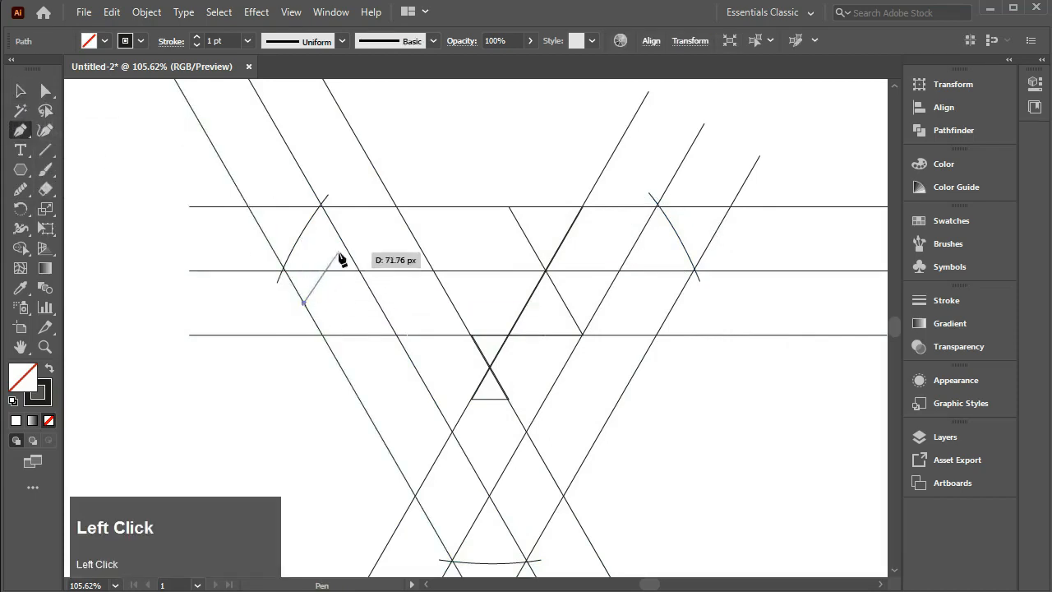
{"action": "left_click", "coordinate": [358, 206]}
{"action": "key", "text": "Return"}
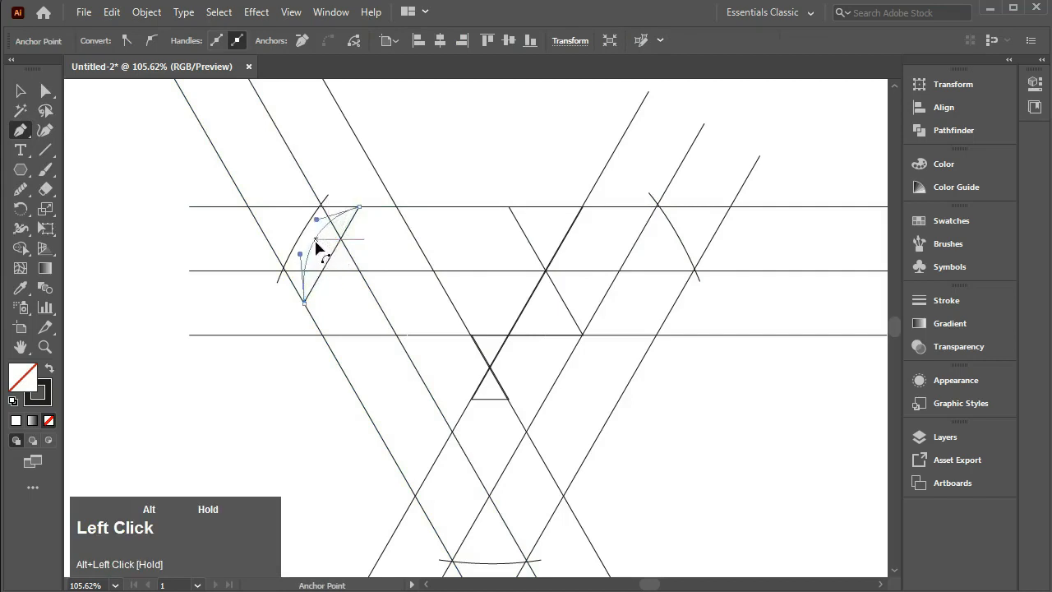
{"action": "left_click_drag", "start_coordinate": [304, 239], "coordinate": [304, 239]}
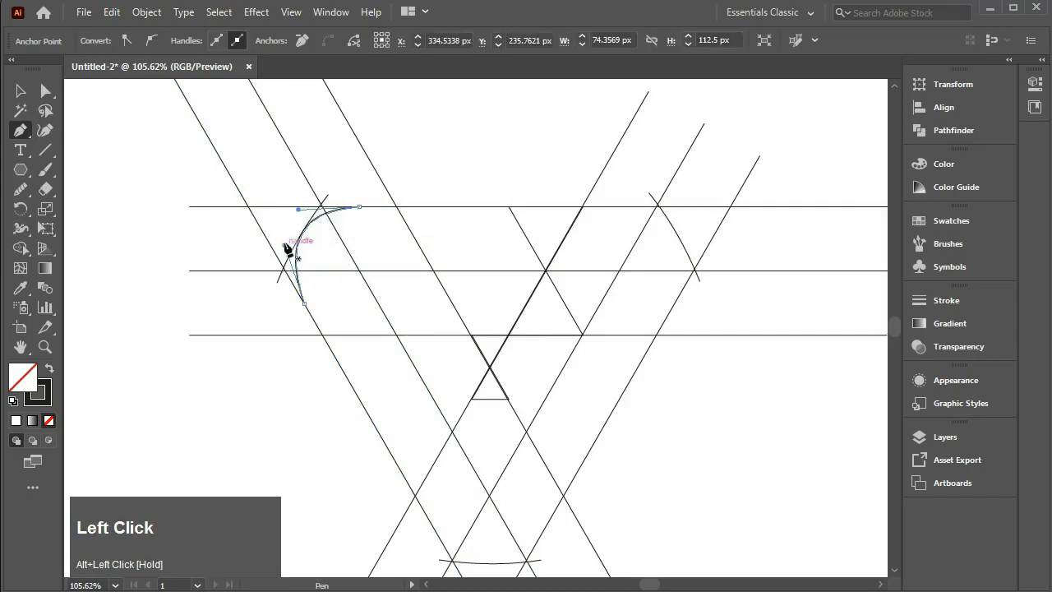
{"action": "left_click", "coordinate": [45, 90]}
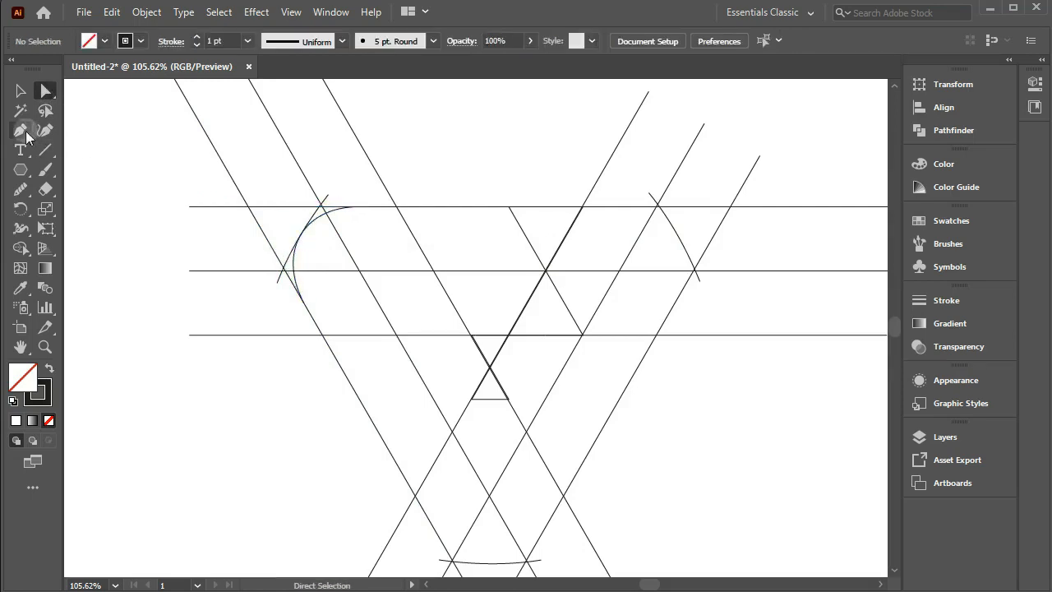
Extend the rounded corner from its lower end to the middle horizontal line with a shorter curve bent up and left
{"action": "left_click", "coordinate": [23, 133]}
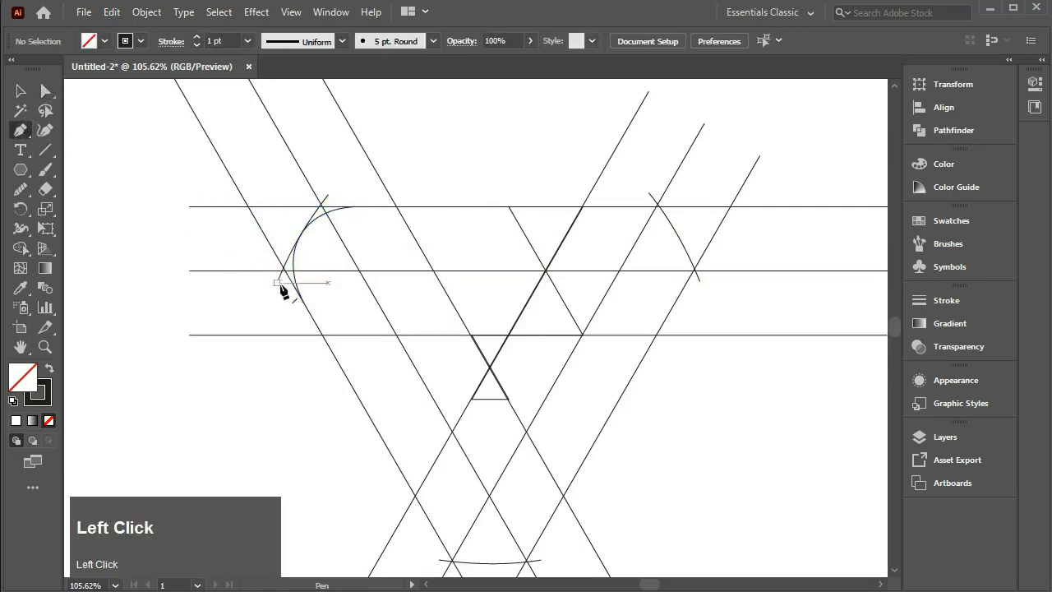
{"action": "left_click", "coordinate": [304, 303]}
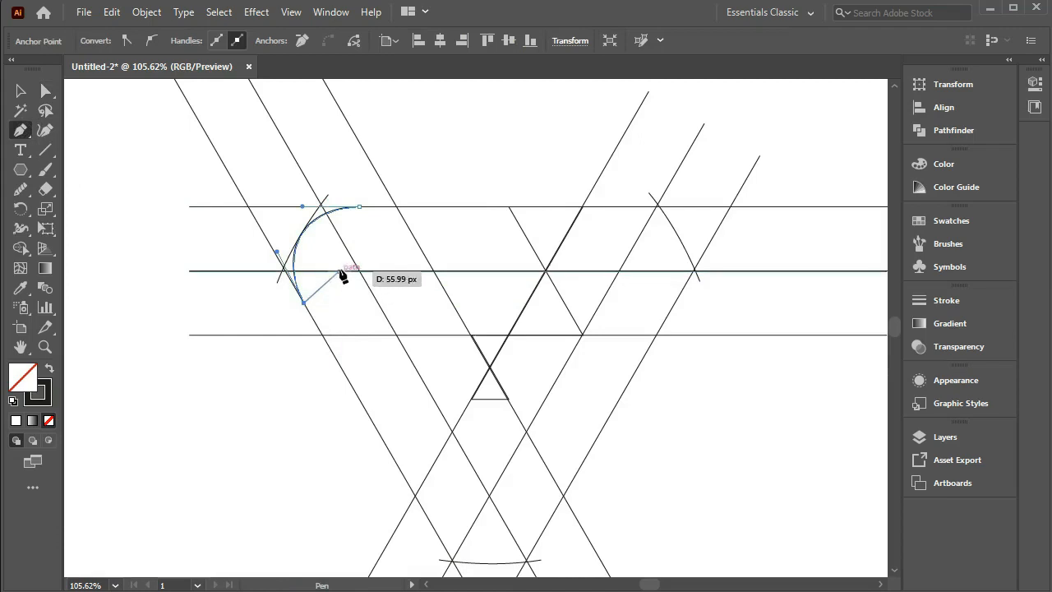
{"action": "left_click", "coordinate": [341, 270]}
{"action": "key", "text": "alt"}
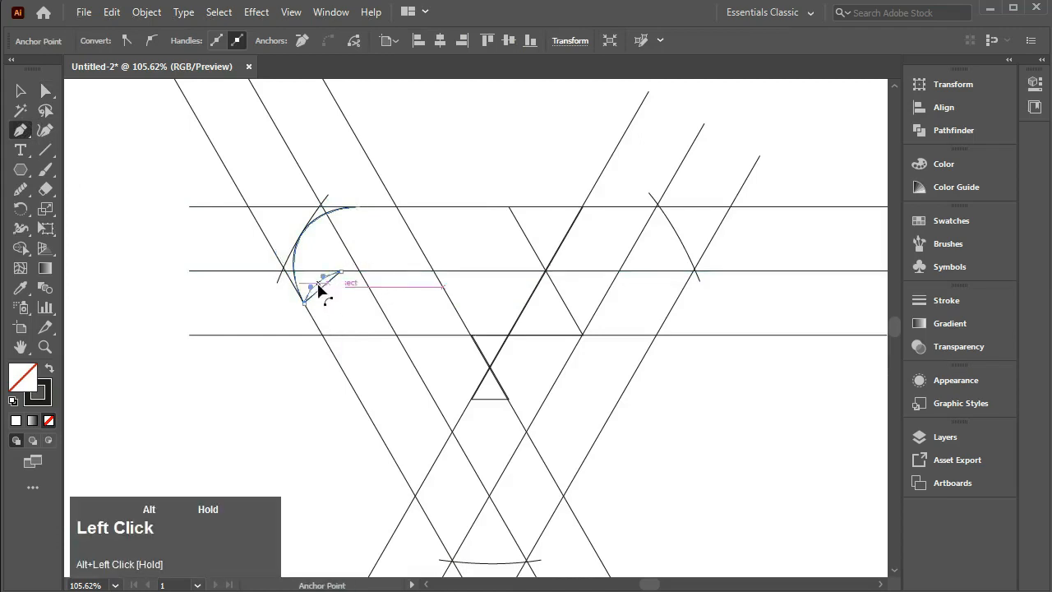
{"action": "left_click_drag", "start_coordinate": [316, 282], "coordinate": [317, 281]}
Move the lower end anchor of the slanted left arc about 7 px right and 8 px up
{"action": "left_click", "coordinate": [45, 347]}
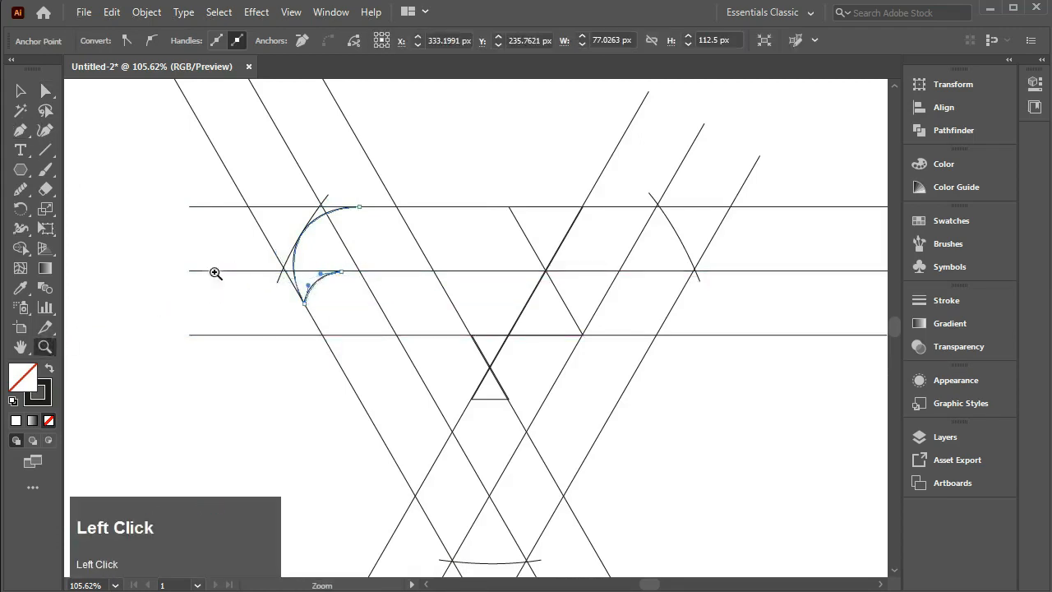
{"action": "left_click_drag", "start_coordinate": [217, 273], "coordinate": [373, 291]}
{"action": "scroll", "coordinate": [647, 342], "scroll_direction": "up", "scroll_amount": 1}
{"action": "left_click", "coordinate": [20, 91]}
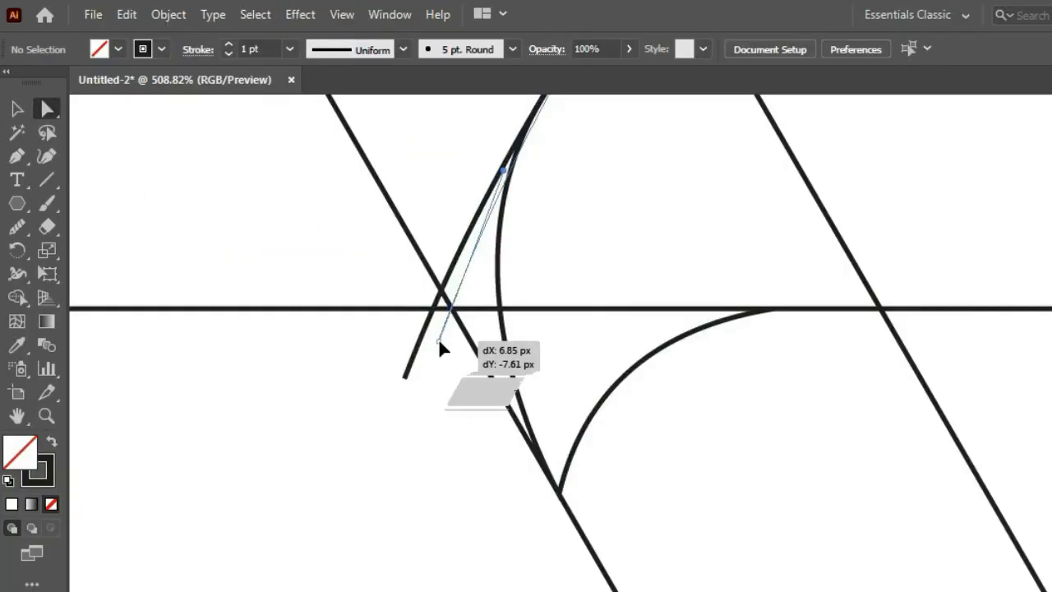
{"action": "left_click_drag", "start_coordinate": [439, 341], "coordinate": [439, 339]}
{"action": "key", "text": "ctrl+0"}
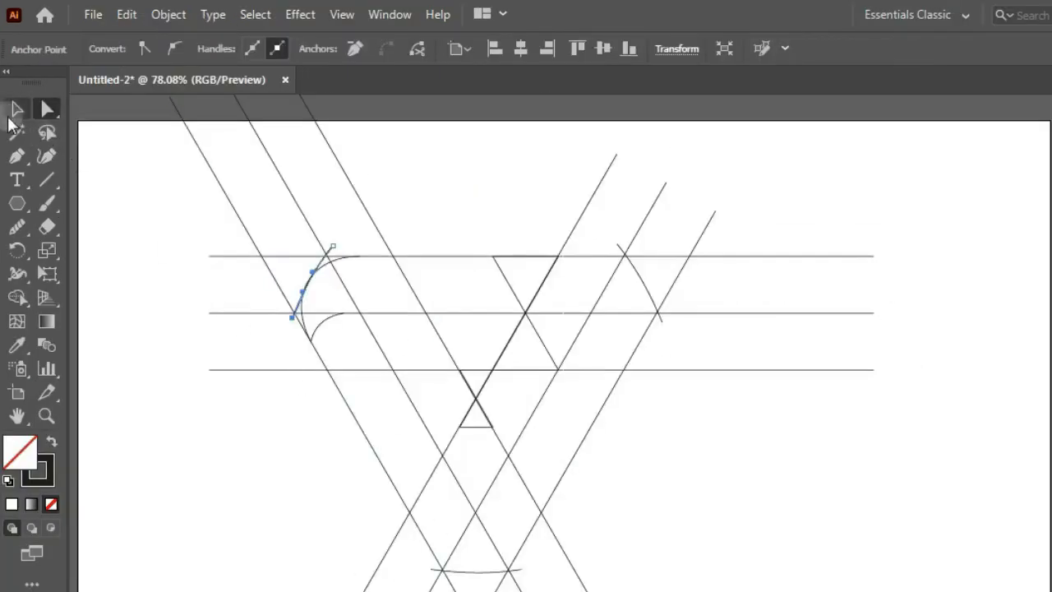
Group the large and small curves that form the rounded corner on the outer left diagonal
{"action": "left_click", "coordinate": [16, 110]}
{"action": "left_click", "coordinate": [462, 162]}
{"action": "left_click_drag", "start_coordinate": [411, 362], "coordinate": [411, 363]}
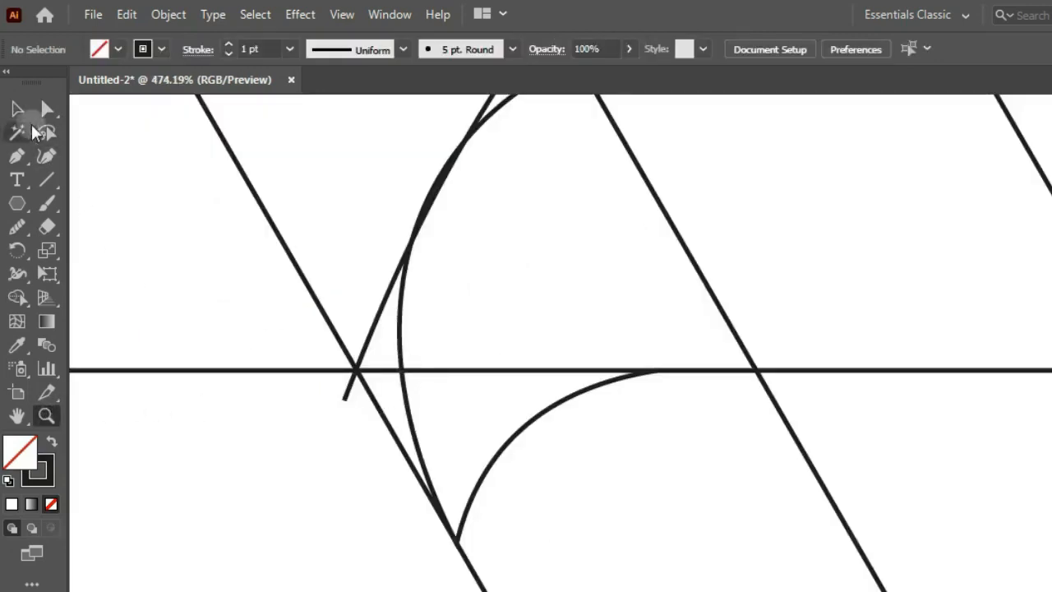
{"action": "left_click_drag", "start_coordinate": [523, 447], "coordinate": [591, 424]}
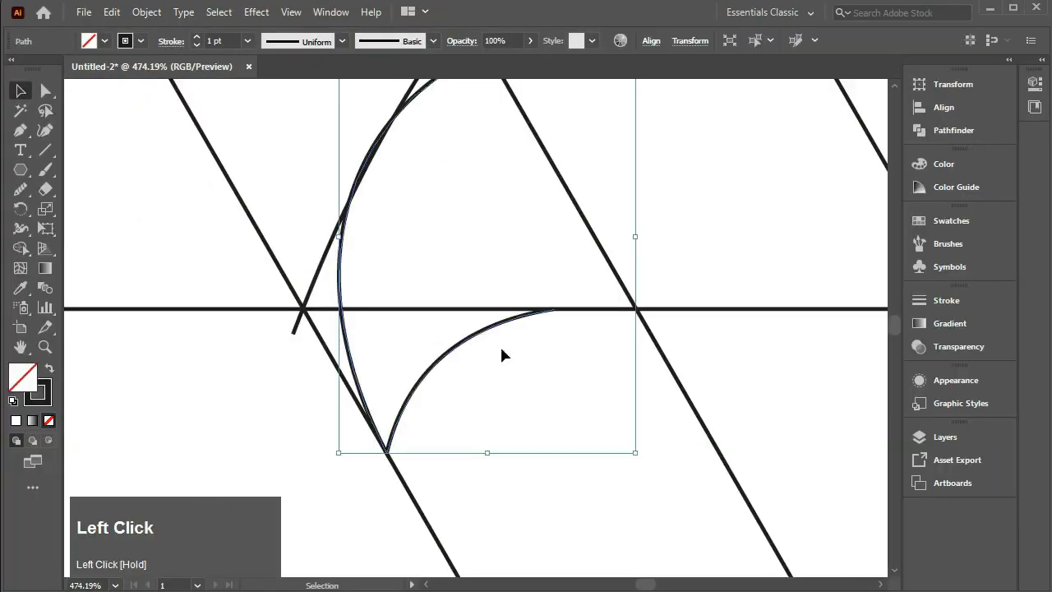
{"action": "right_click", "coordinate": [563, 423]}
{"action": "left_click", "coordinate": [621, 584]}
{"action": "left_click", "coordinate": [455, 413]}
{"action": "left_click_drag", "start_coordinate": [409, 384], "coordinate": [325, 379]}
{"action": "key", "text": "ctrl+z"}
Rotate a copy of the grouped corner curves by 120° around the small inverted triangle's center to the lower corner
{"action": "left_click", "coordinate": [20, 209]}
{"action": "left_click", "coordinate": [116, 586]}
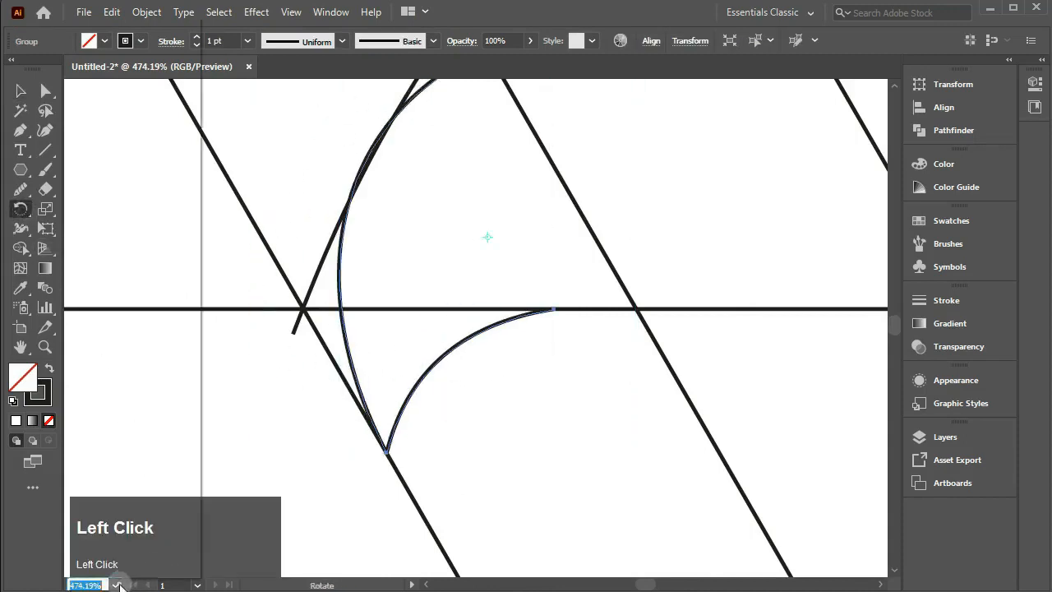
{"action": "left_click", "coordinate": [115, 568]}
{"action": "right_click", "coordinate": [23, 209]}
{"action": "left_click", "coordinate": [90, 210]}
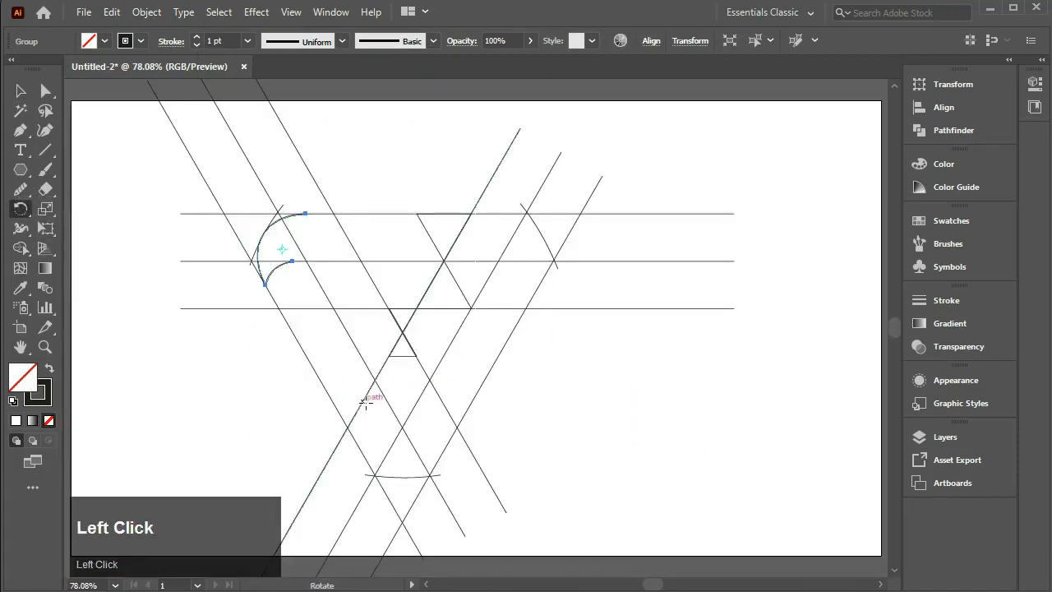
{"action": "left_click", "coordinate": [402, 316], "text": "alt"}
{"action": "left_click", "coordinate": [568, 399]}
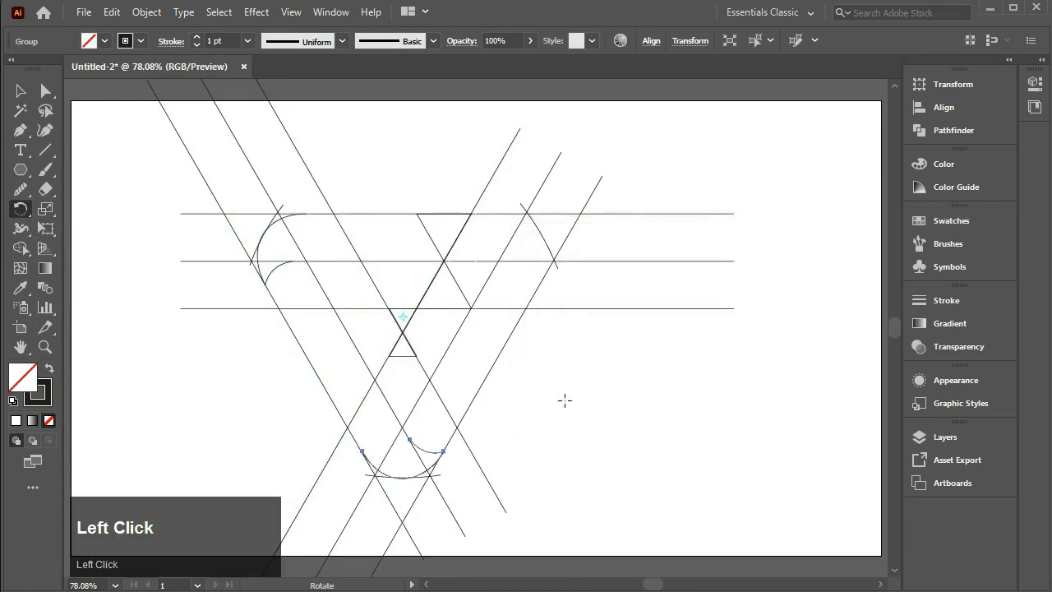
Nudge the copied curves at the lower corner slightly left and down to meet the diagonal guide lines
{"action": "left_click", "coordinate": [20, 90]}
{"action": "left_click", "coordinate": [144, 378]}
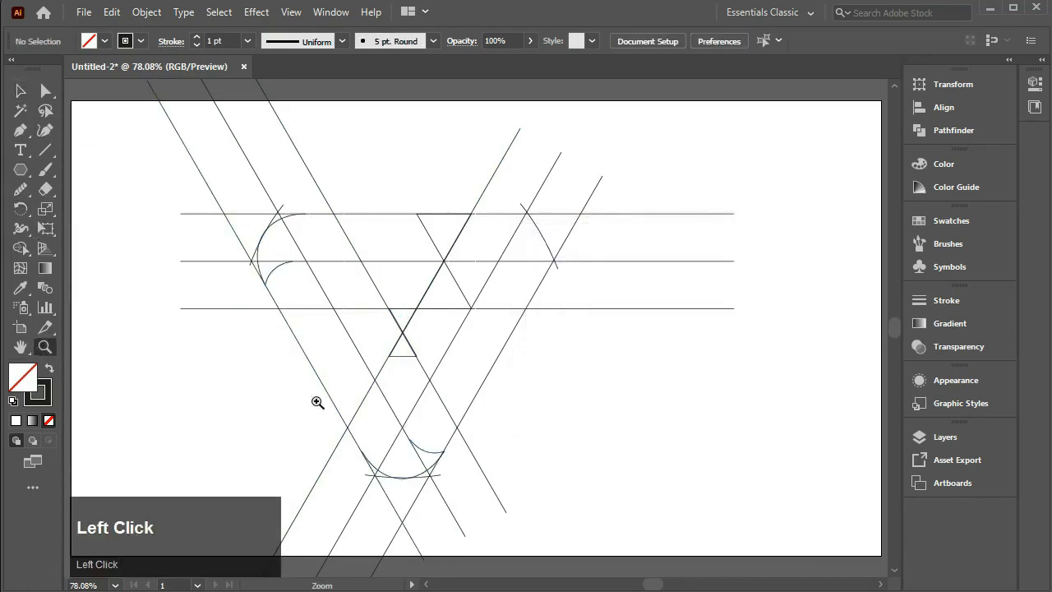
{"action": "left_click_drag", "start_coordinate": [390, 480], "coordinate": [510, 502]}
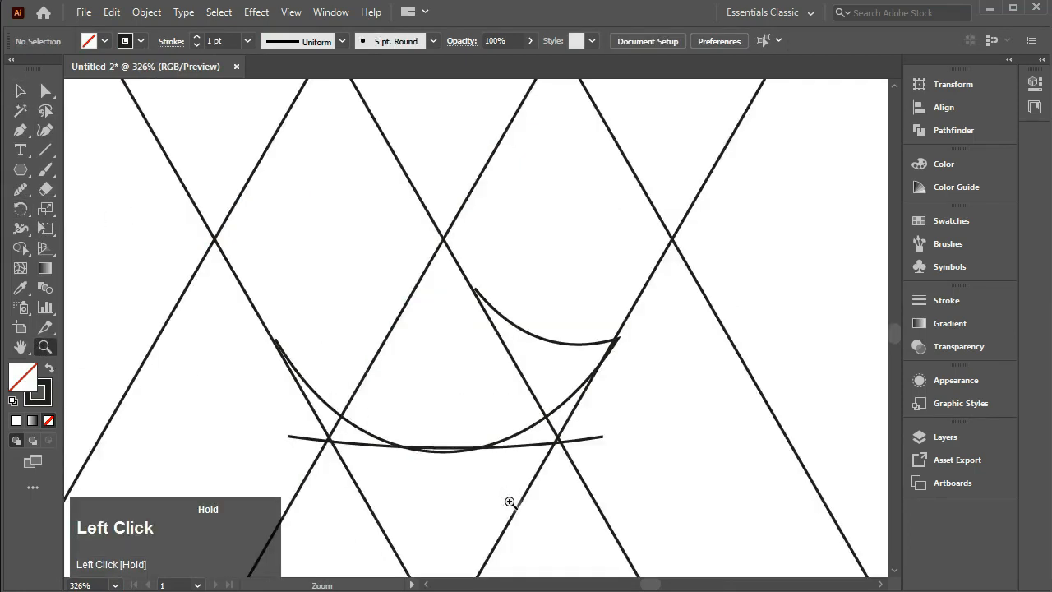
{"action": "left_click", "coordinate": [564, 347]}
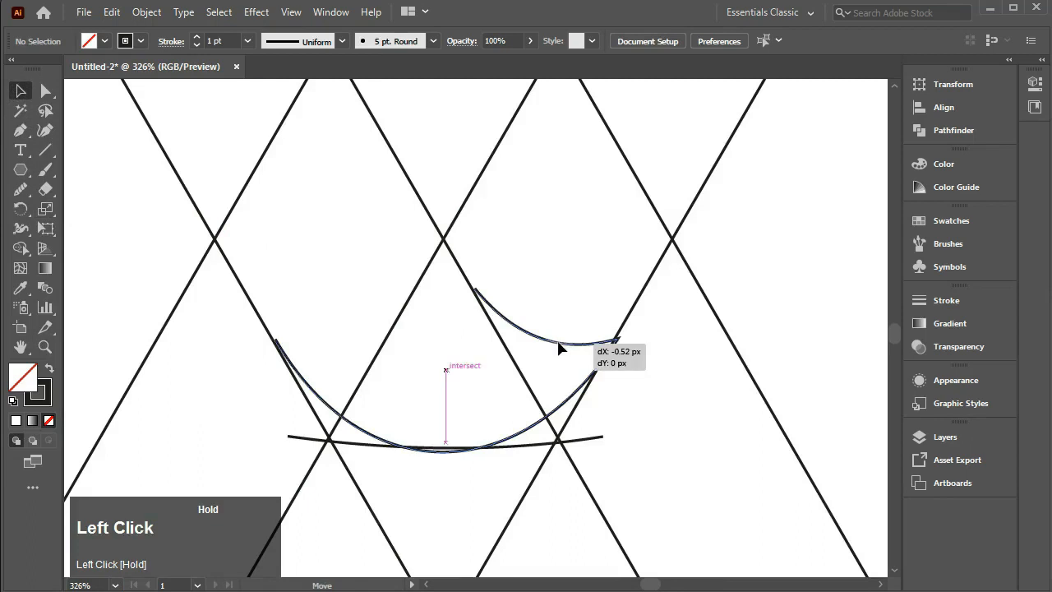
{"action": "left_click", "coordinate": [45, 346]}
{"action": "key", "text": "Down"}
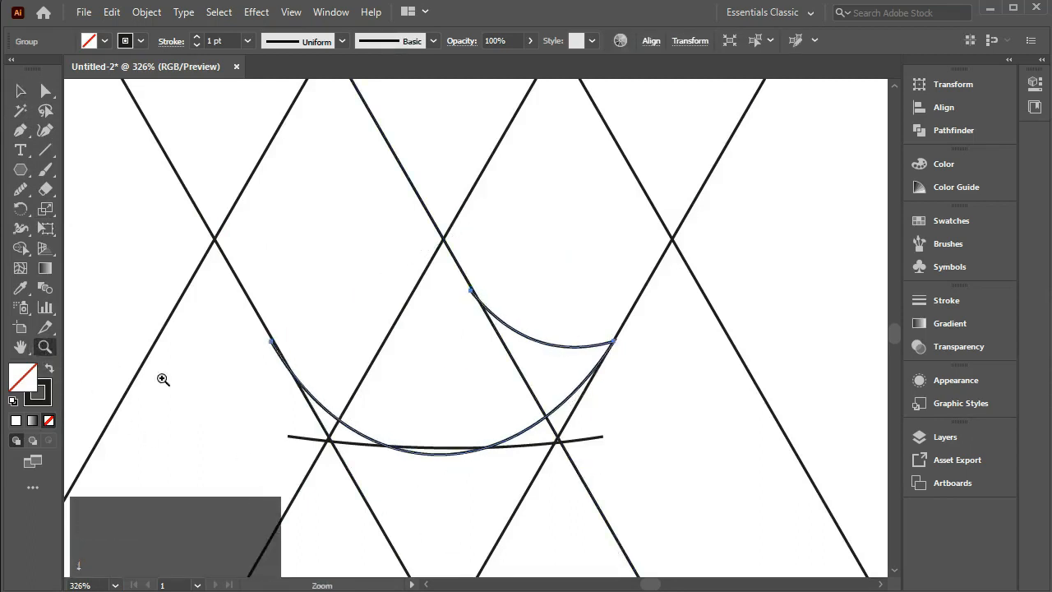
Nudge the shallow arc at the lower corner down and the grouped curves beside it slightly left
{"action": "left_click", "coordinate": [21, 91]}
{"action": "left_click", "coordinate": [544, 454]}
{"action": "key", "text": "Down"}
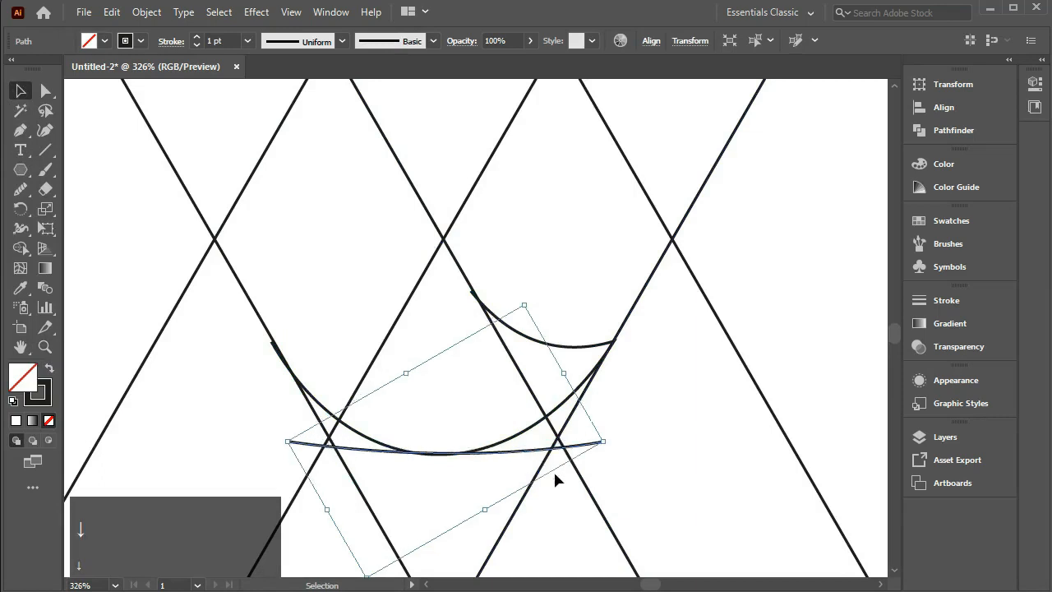
{"action": "left_click", "coordinate": [601, 347]}
{"action": "key", "text": "Left"}
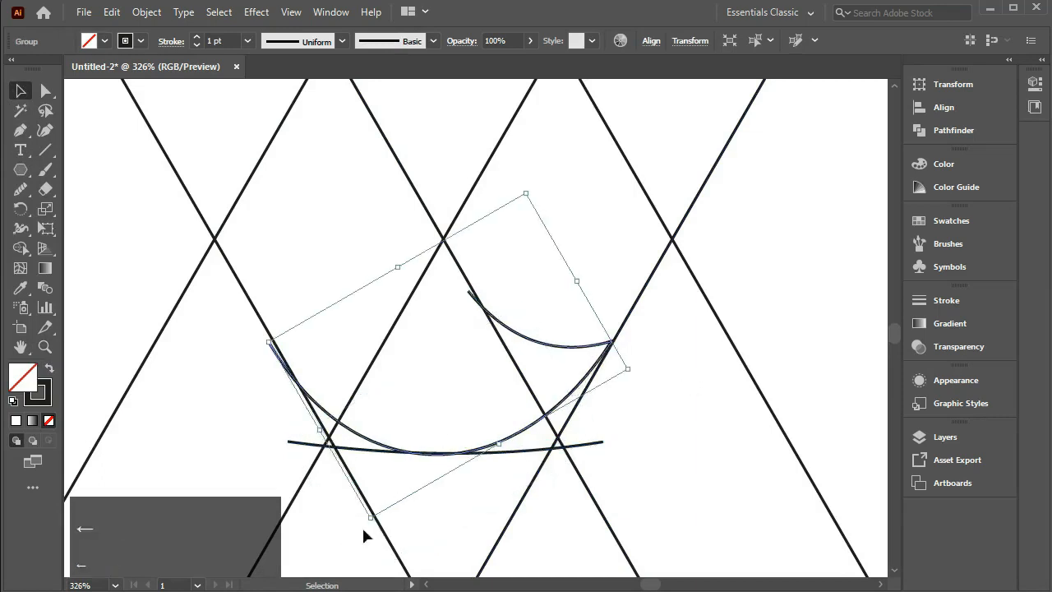
{"action": "left_click", "coordinate": [115, 585]}
{"action": "left_click", "coordinate": [140, 571]}
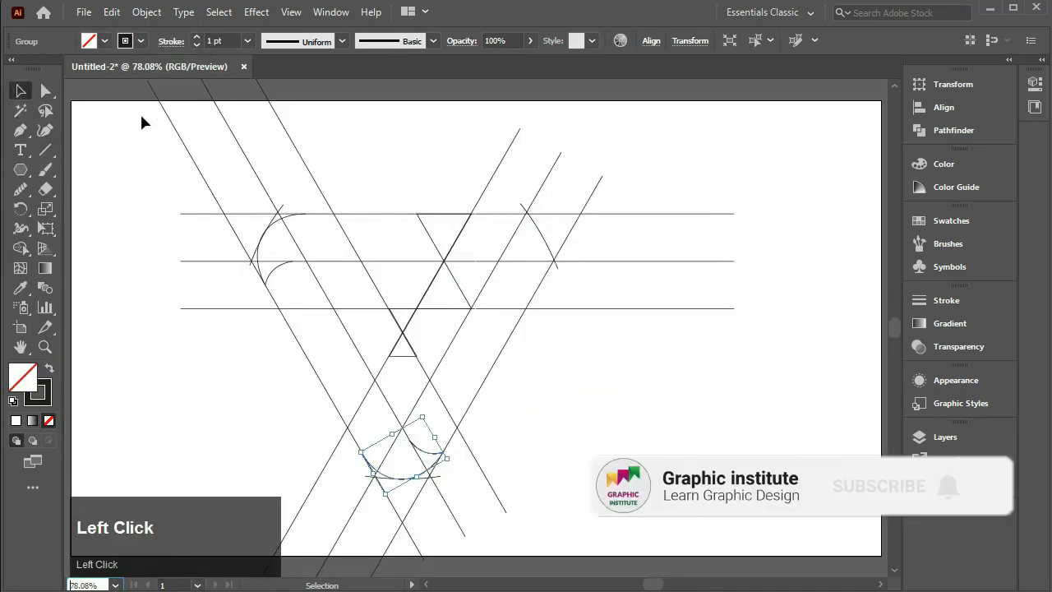
Select all the artwork and use Shape Builder to fill the parallelogram between the upper two horizontals and right two diagonals dark gray
{"action": "left_click_drag", "start_coordinate": [141, 116], "coordinate": [689, 524]}
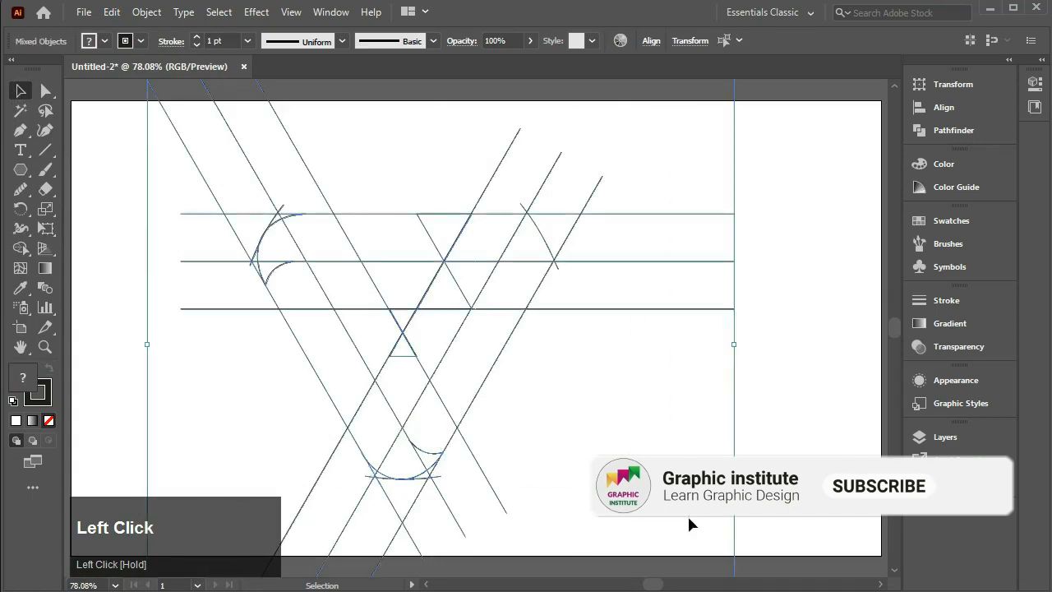
{"action": "right_click", "coordinate": [37, 247]}
{"action": "left_click", "coordinate": [50, 244]}
{"action": "left_click", "coordinate": [92, 40]}
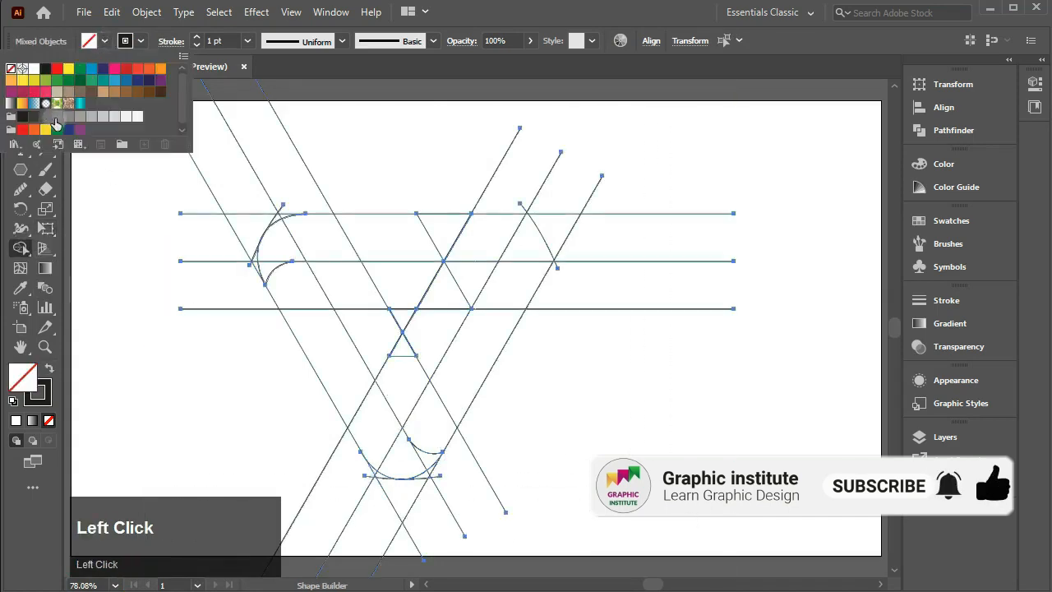
{"action": "left_click", "coordinate": [55, 124]}
{"action": "left_click_drag", "start_coordinate": [548, 237], "coordinate": [518, 239]}
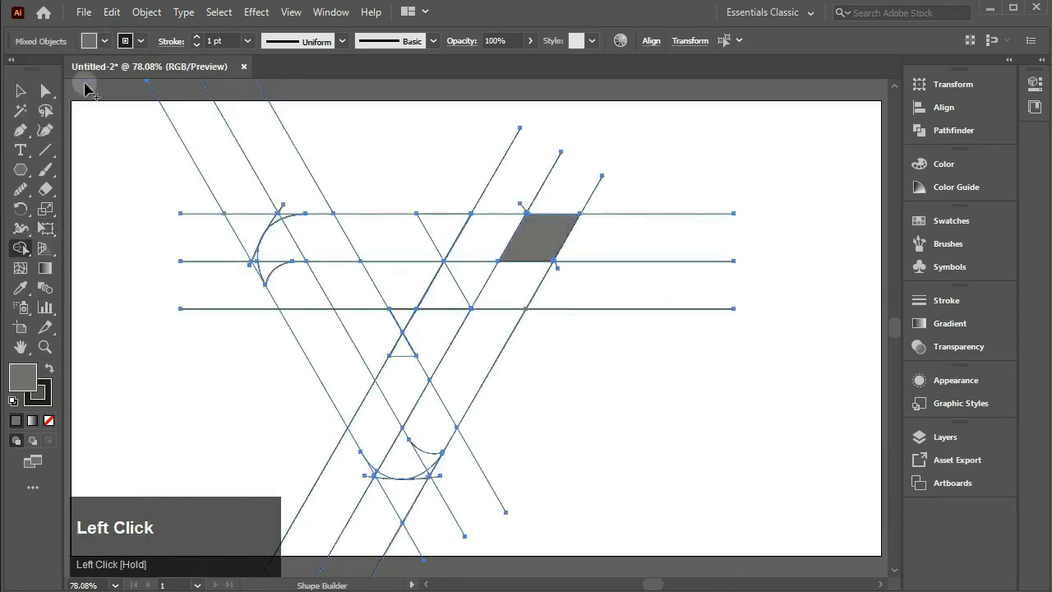
Ungroup the artwork that contains the gray parallelogram, then clear the selection
{"action": "left_click", "coordinate": [21, 91]}
{"action": "left_click", "coordinate": [238, 130]}
{"action": "left_click", "coordinate": [533, 236]}
{"action": "right_click", "coordinate": [533, 236]}
{"action": "left_click", "coordinate": [580, 376]}
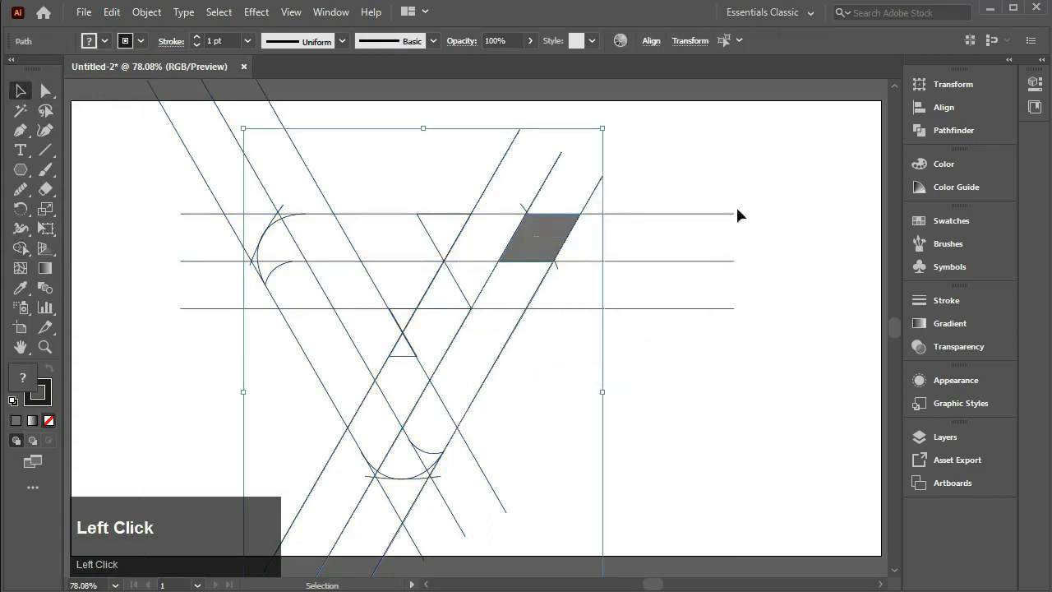
{"action": "left_click", "coordinate": [737, 215]}
Rotate two copies of the gray parallelogram by 120° around its lower right corner to complete a hexagon
{"action": "left_click", "coordinate": [536, 237]}
{"action": "left_click", "coordinate": [21, 209]}
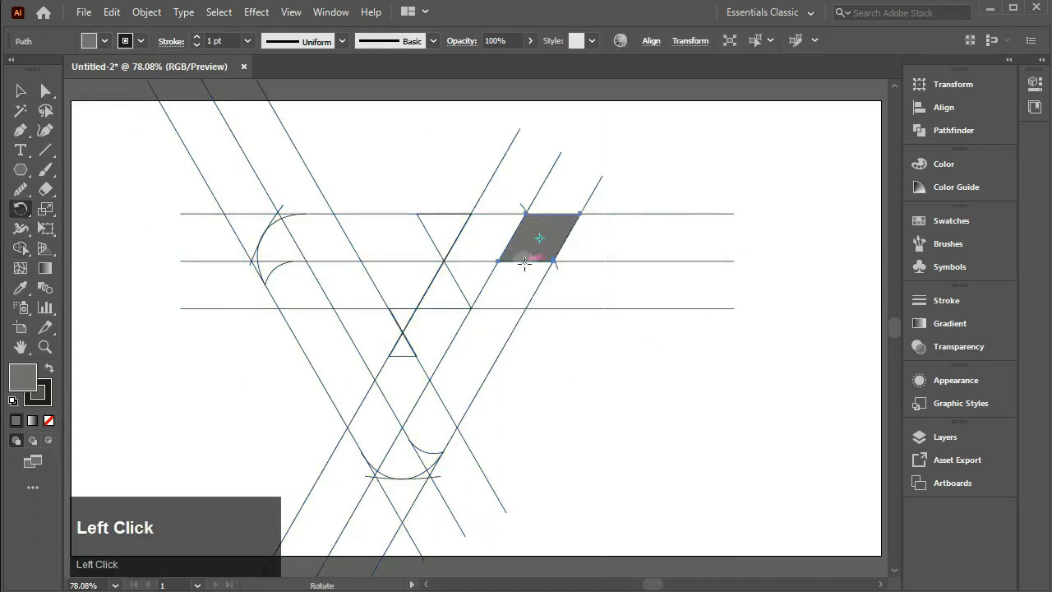
{"action": "left_click", "coordinate": [552, 260], "text": "alt"}
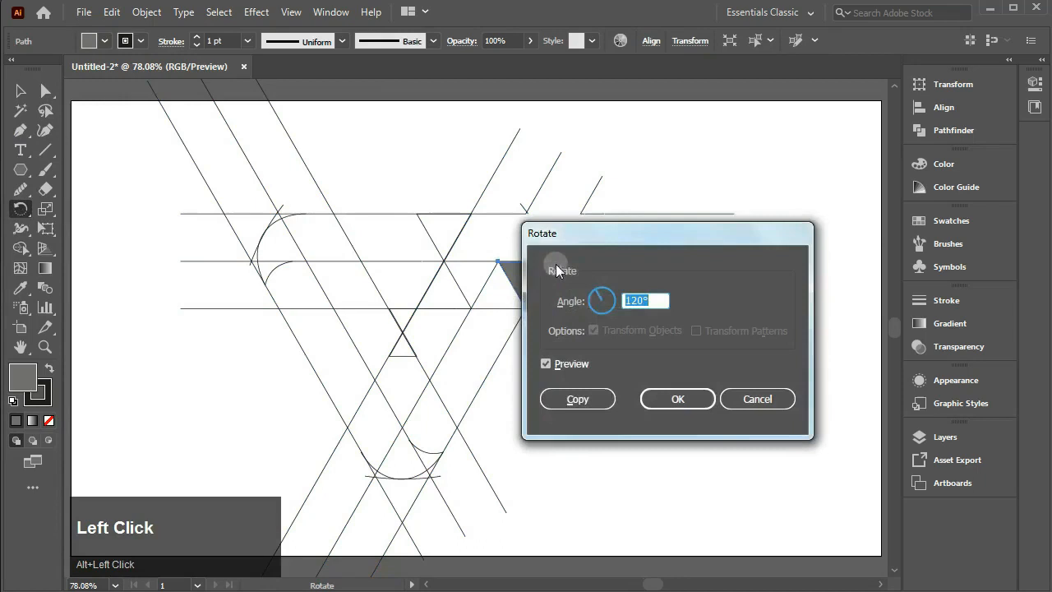
{"action": "left_click", "coordinate": [568, 398]}
{"action": "key", "text": "ctrl+d"}
{"action": "left_click", "coordinate": [20, 91]}
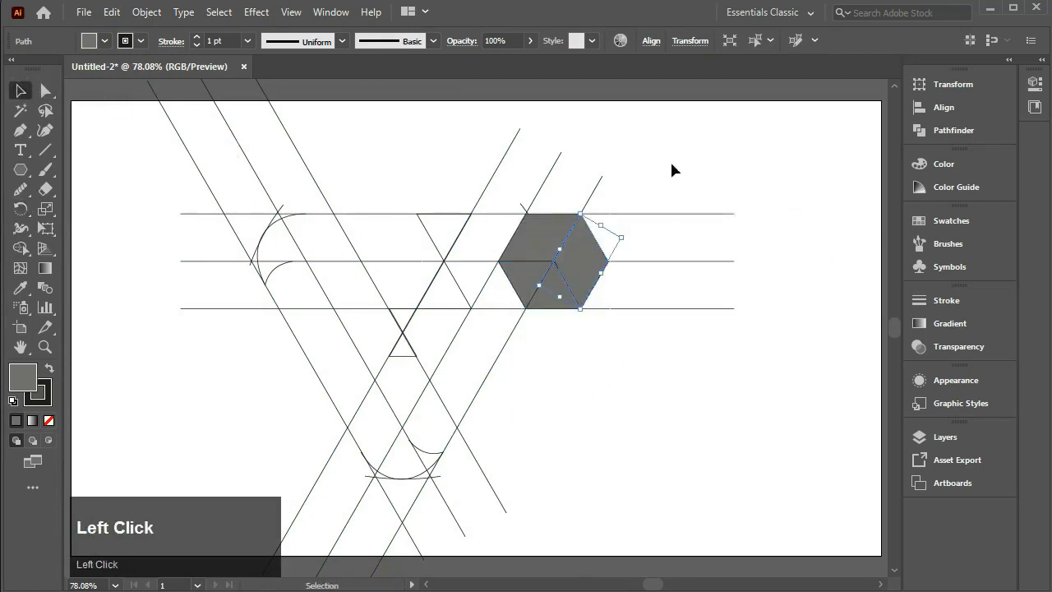
Place a copy of the hexagon's right rhombus just left of the hexagon, between the top and bottom horizontal lines
{"action": "left_click", "coordinate": [670, 159]}
{"action": "left_click_drag", "start_coordinate": [592, 260], "coordinate": [482, 263]}
{"action": "left_click", "coordinate": [45, 346]}
{"action": "left_click_drag", "start_coordinate": [365, 188], "coordinate": [674, 404]}
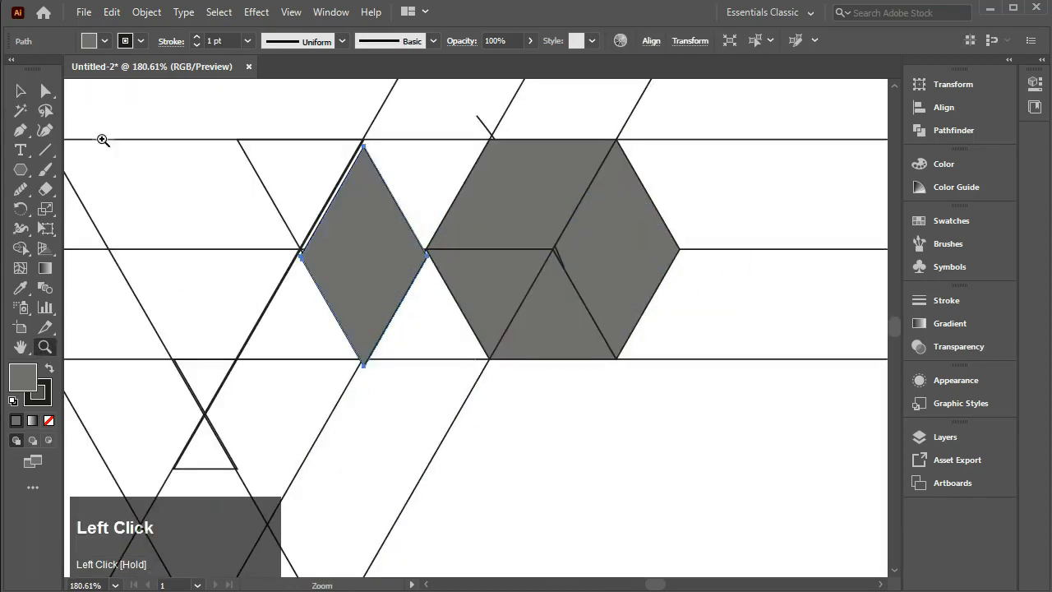
Nudge the copied rhombus left and up so its corners sit on the guide line intersections
{"action": "left_click", "coordinate": [21, 91]}
{"action": "left_click_drag", "start_coordinate": [361, 231], "coordinate": [358, 231]}
{"action": "left_click", "coordinate": [54, 345]}
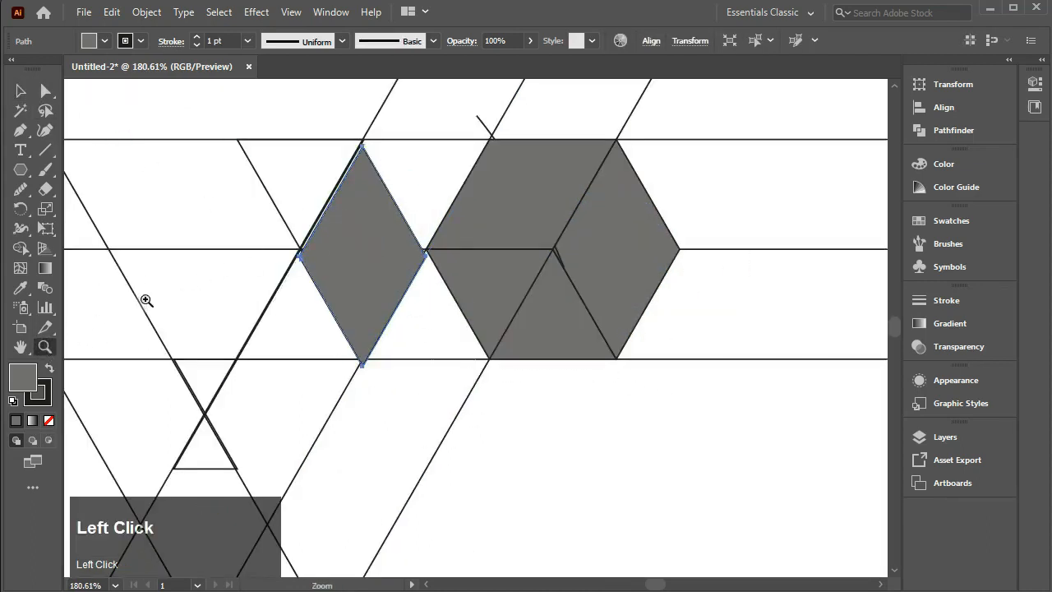
{"action": "key", "text": "Up"}
{"action": "key", "text": "Up"}
{"action": "key", "text": "Up"}
{"action": "key", "text": "Down"}
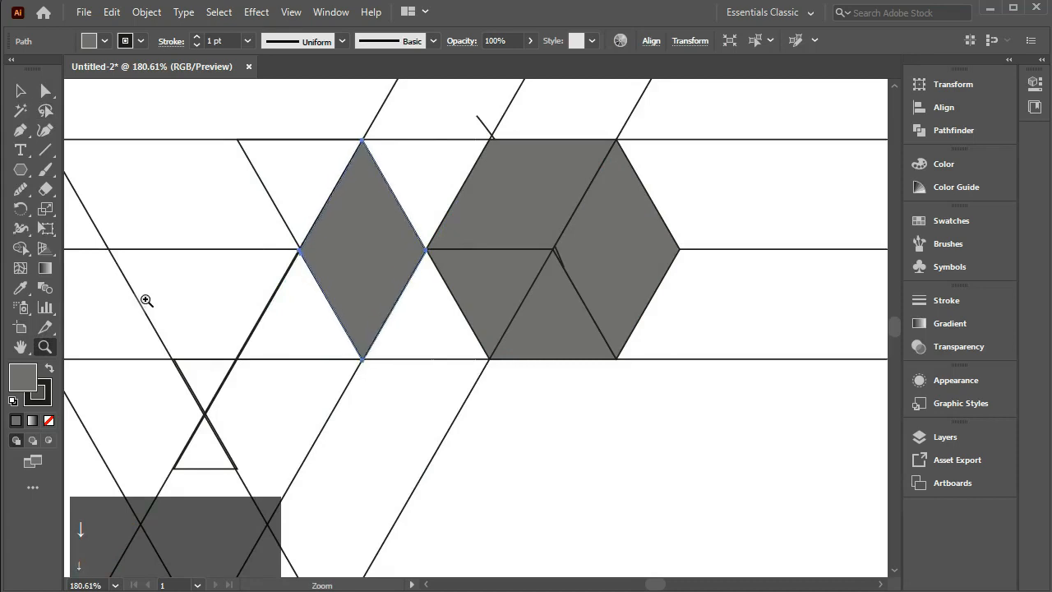
{"action": "left_click", "coordinate": [21, 92]}
{"action": "left_click", "coordinate": [787, 181]}
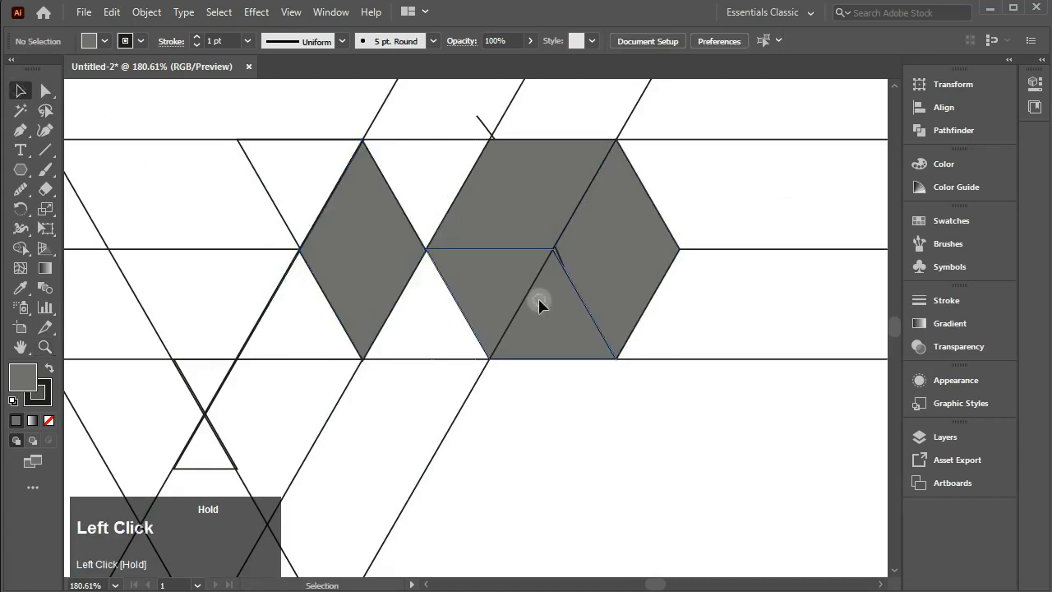
Copy the hexagon's lower parallelogram to just below the bottom horizontal line, starting at the rhombus's lower corner, and remove its fill
{"action": "left_click_drag", "start_coordinate": [539, 304], "coordinate": [482, 418]}
{"action": "left_click", "coordinate": [115, 585]}
{"action": "left_click", "coordinate": [152, 566]}
{"action": "left_click", "coordinate": [551, 344]}
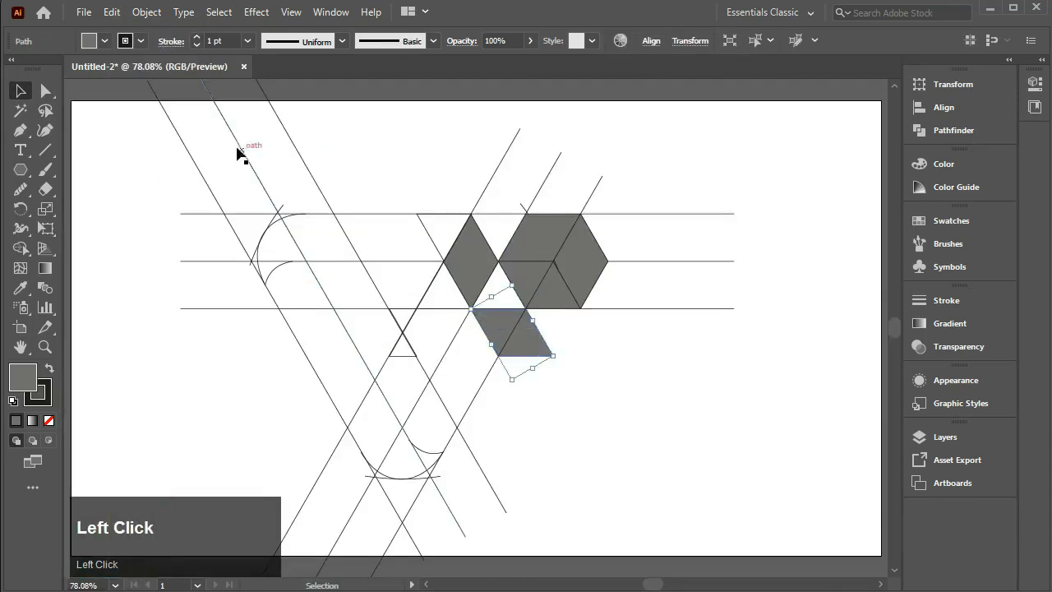
{"action": "left_click", "coordinate": [105, 40]}
{"action": "left_click", "coordinate": [12, 65]}
{"action": "left_click", "coordinate": [693, 148]}
{"action": "left_click", "coordinate": [816, 347]}
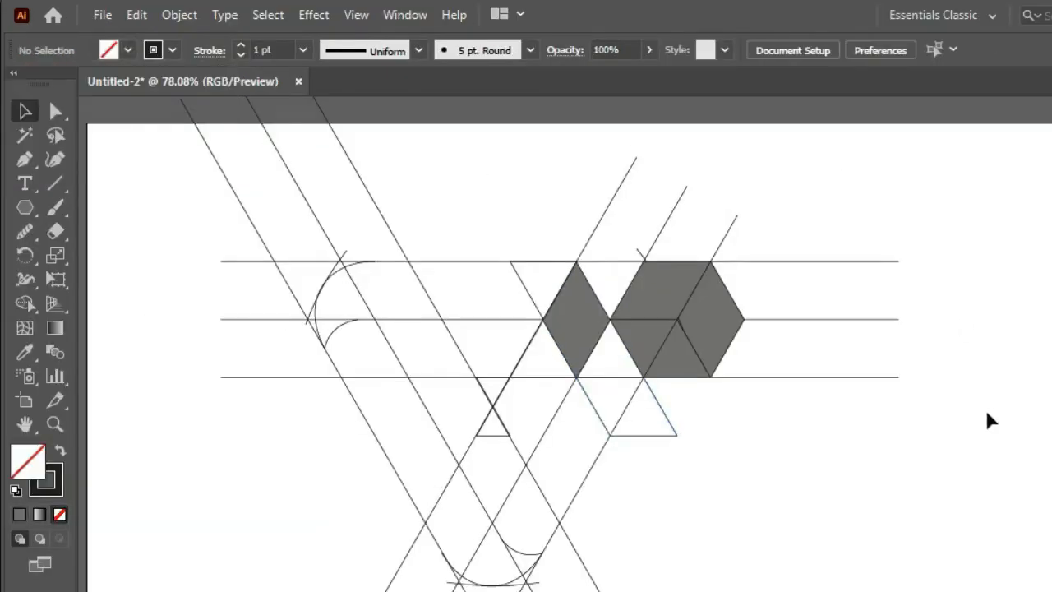
Select all the artwork and merge the upper horizontal strip with the rounded corner into one dark gray shape using Shape Builder
{"action": "left_click_drag", "start_coordinate": [197, 195], "coordinate": [869, 583]}
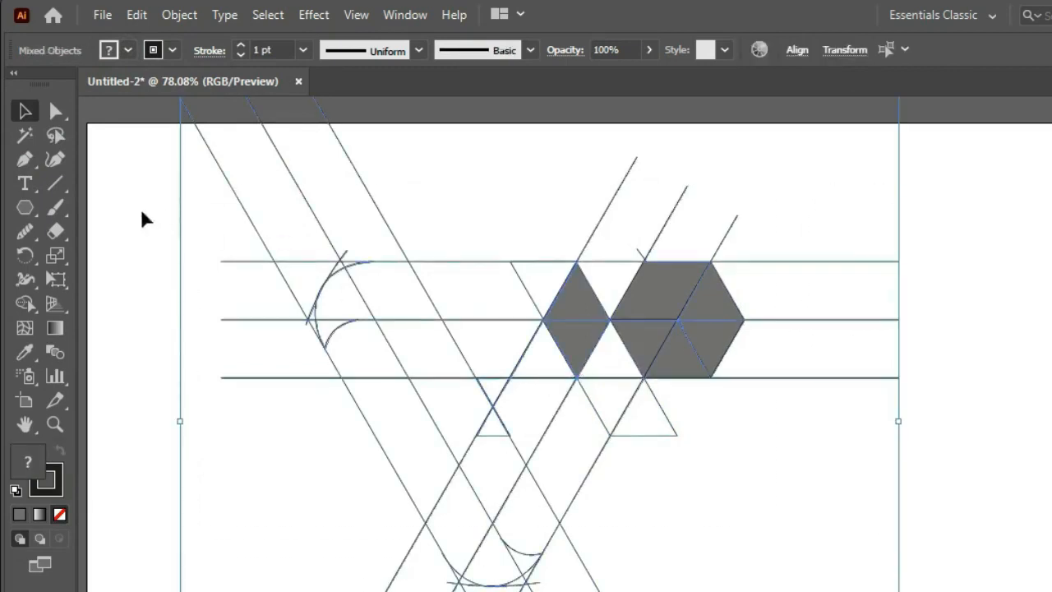
{"action": "left_click", "coordinate": [25, 303]}
{"action": "left_click", "coordinate": [59, 307]}
{"action": "left_click", "coordinate": [108, 49]}
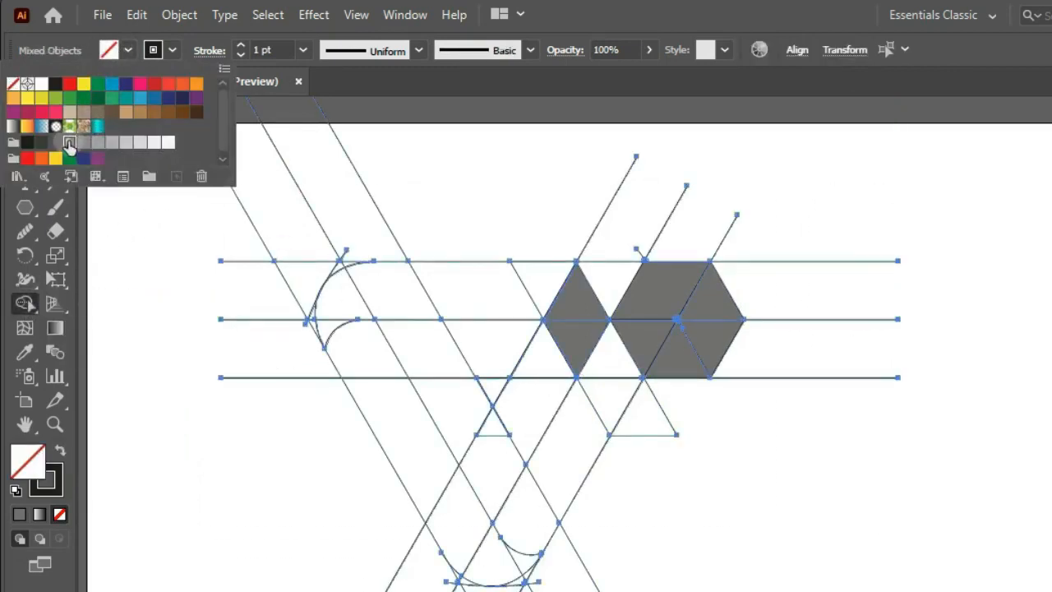
{"action": "left_click", "coordinate": [66, 142]}
{"action": "mouse_move", "coordinate": [491, 294]}
{"action": "left_mouse_down"}
{"action": "mouse_move", "coordinate": [387, 294]}
{"action": "mouse_move", "coordinate": [461, 294]}
{"action": "mouse_move", "coordinate": [327, 330]}
{"action": "left_mouse_up"}
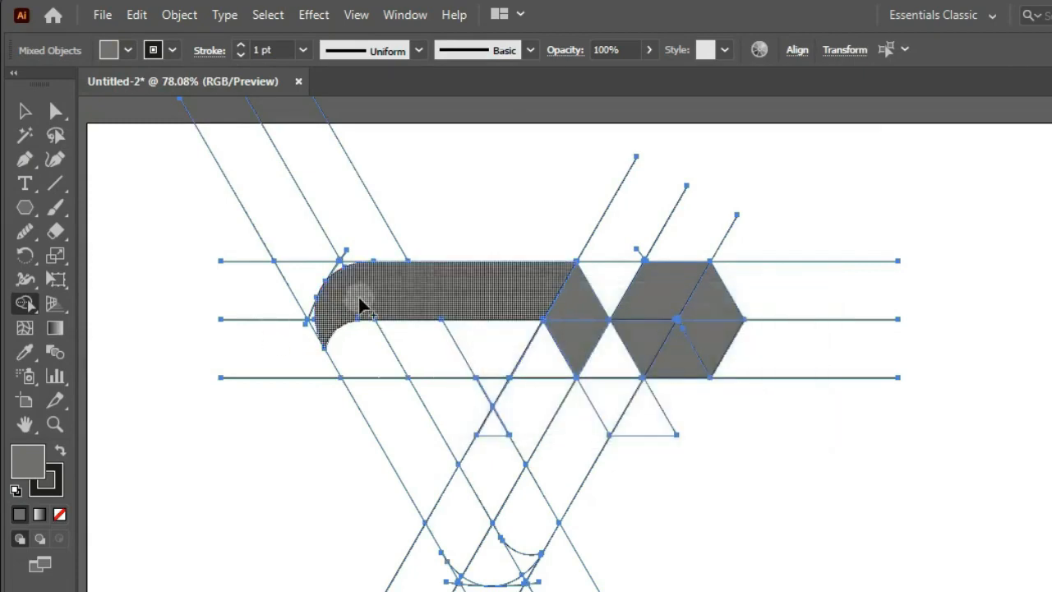
Merge the outer left diagonal strip, its lower curved end and the lower horizontal strip into one black shape
{"action": "left_click", "coordinate": [60, 451]}
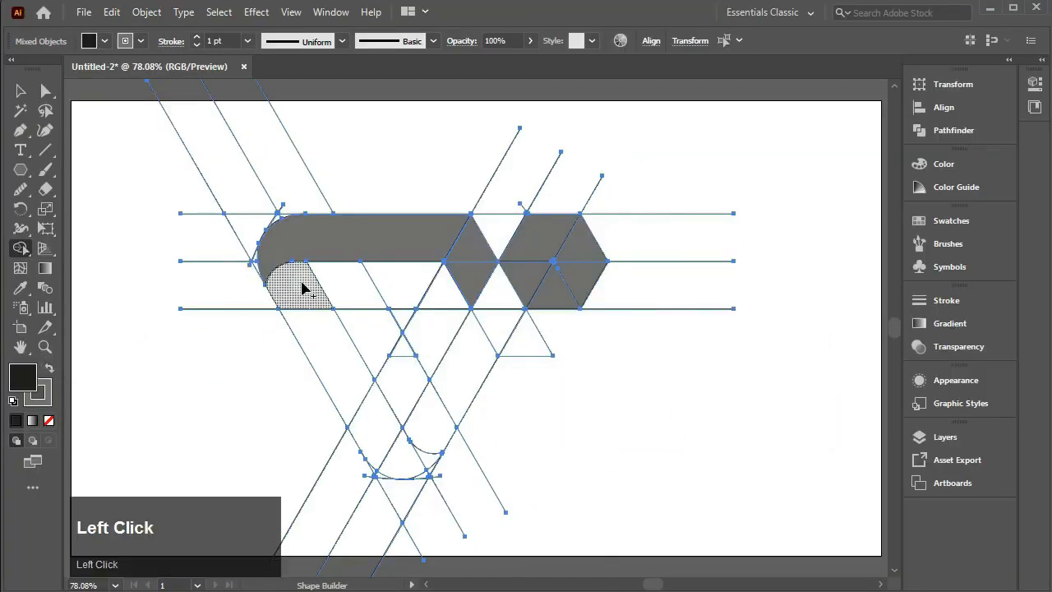
{"action": "mouse_move", "coordinate": [302, 288]}
{"action": "left_mouse_down"}
{"action": "mouse_move", "coordinate": [347, 395]}
{"action": "mouse_move", "coordinate": [414, 465]}
{"action": "mouse_move", "coordinate": [416, 450]}
{"action": "mouse_move", "coordinate": [387, 447]}
{"action": "mouse_move", "coordinate": [327, 353]}
{"action": "left_mouse_up"}
{"action": "left_click", "coordinate": [49, 371]}
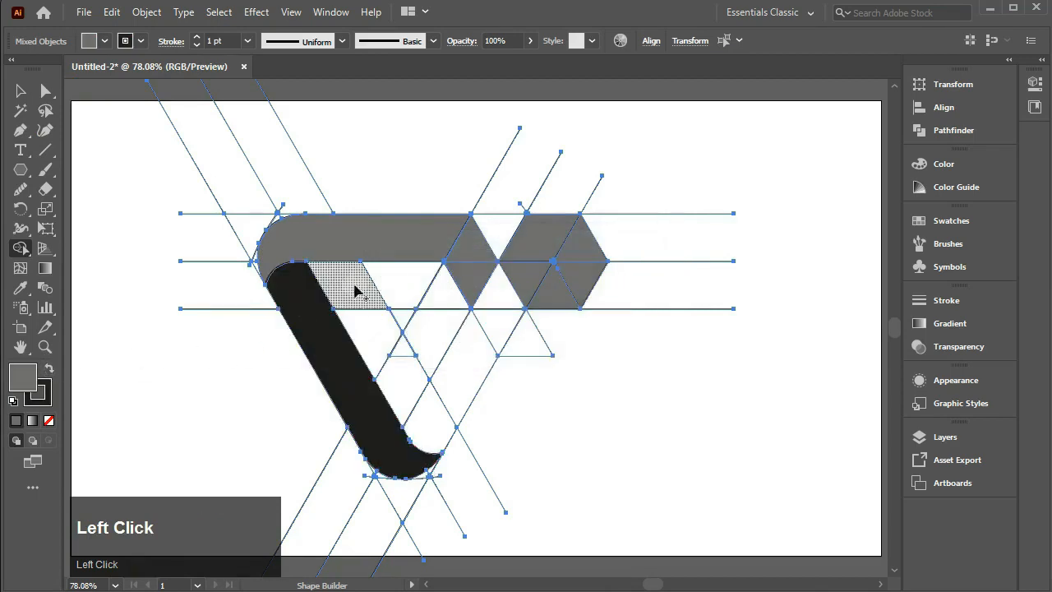
{"action": "mouse_move", "coordinate": [352, 287]}
{"action": "left_mouse_down"}
{"action": "mouse_move", "coordinate": [406, 289]}
{"action": "mouse_move", "coordinate": [326, 277]}
{"action": "mouse_move", "coordinate": [298, 296]}
{"action": "mouse_move", "coordinate": [315, 385]}
{"action": "left_mouse_up"}
{"action": "left_click", "coordinate": [49, 372]}
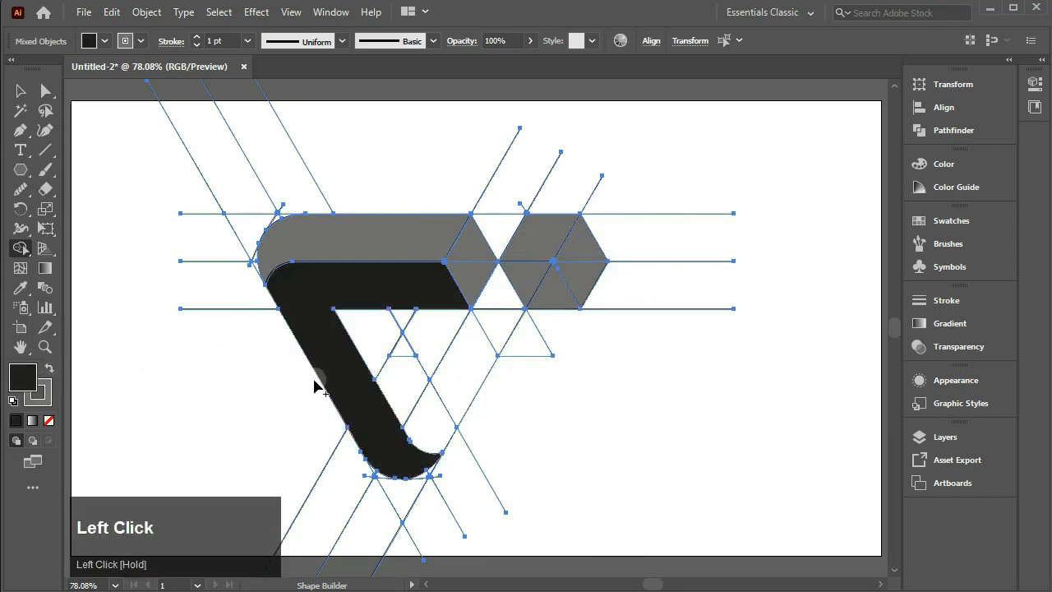
Merge the right diagonal and inner left strips into a gray V, and fill the small inner region between them black
{"action": "left_click", "coordinate": [50, 371]}
{"action": "mouse_move", "coordinate": [427, 411]}
{"action": "left_mouse_down"}
{"action": "mouse_move", "coordinate": [435, 430]}
{"action": "mouse_move", "coordinate": [465, 369]}
{"action": "mouse_move", "coordinate": [453, 387]}
{"action": "left_mouse_up"}
{"action": "left_click", "coordinate": [49, 372]}
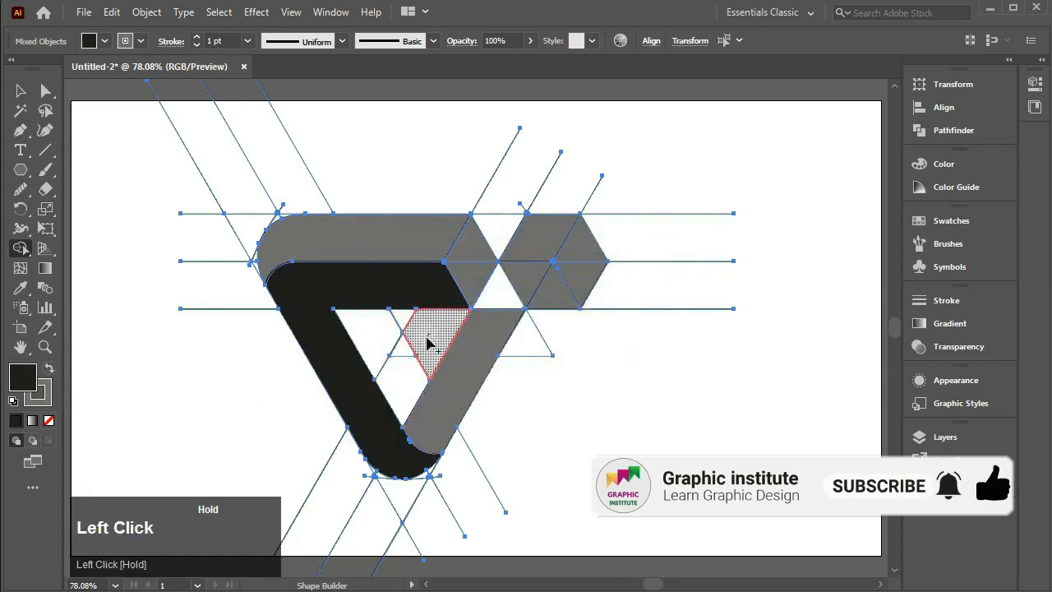
{"action": "left_click", "coordinate": [427, 344]}
{"action": "left_click", "coordinate": [49, 368]}
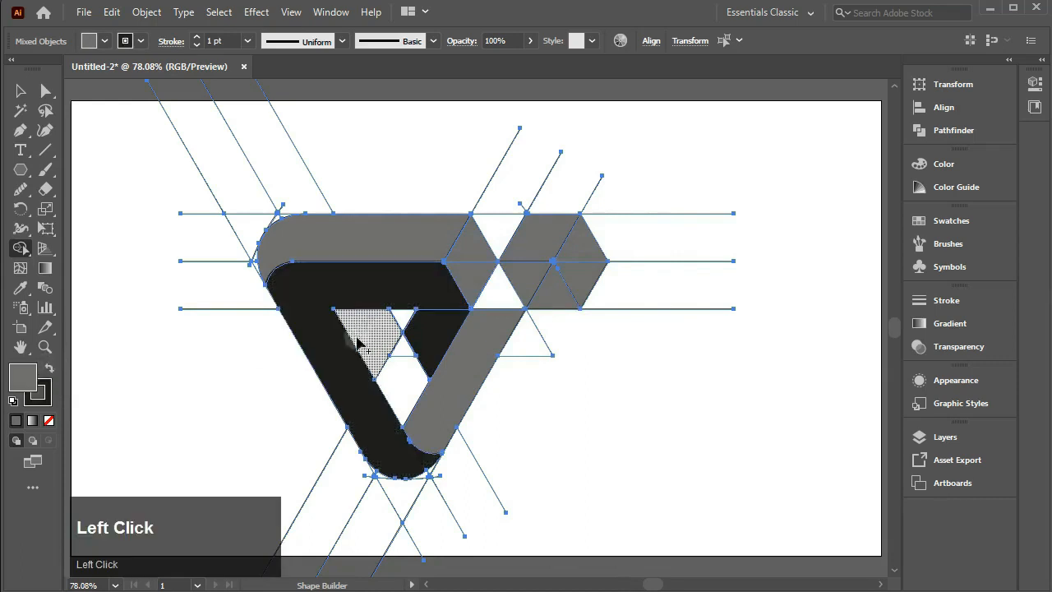
{"action": "mouse_move", "coordinate": [377, 347]}
{"action": "left_mouse_down"}
{"action": "mouse_move", "coordinate": [399, 360]}
{"action": "mouse_move", "coordinate": [386, 382]}
{"action": "mouse_move", "coordinate": [419, 407]}
{"action": "left_mouse_up"}
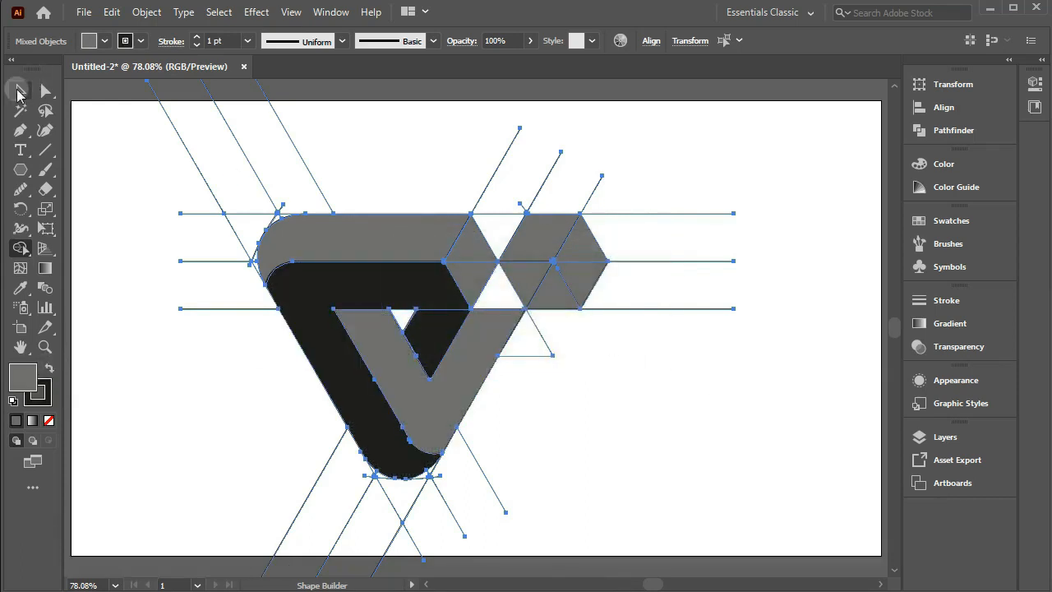
Select all the filled logo shapes, including the rhombus and hexagon faces, and cut them away from the guide lines
{"action": "left_click", "coordinate": [20, 90]}
{"action": "left_click", "coordinate": [276, 200]}
{"action": "right_click", "coordinate": [274, 199]}
{"action": "left_click", "coordinate": [414, 345]}
{"action": "left_click", "coordinate": [582, 251], "text": "shift"}
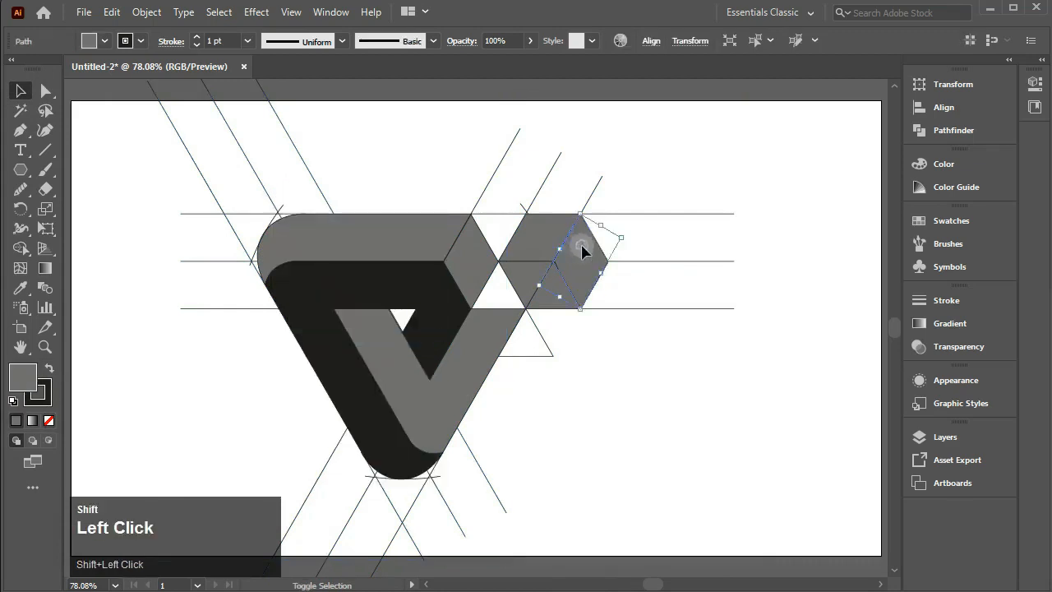
{"action": "left_click", "coordinate": [538, 269], "text": "shift"}
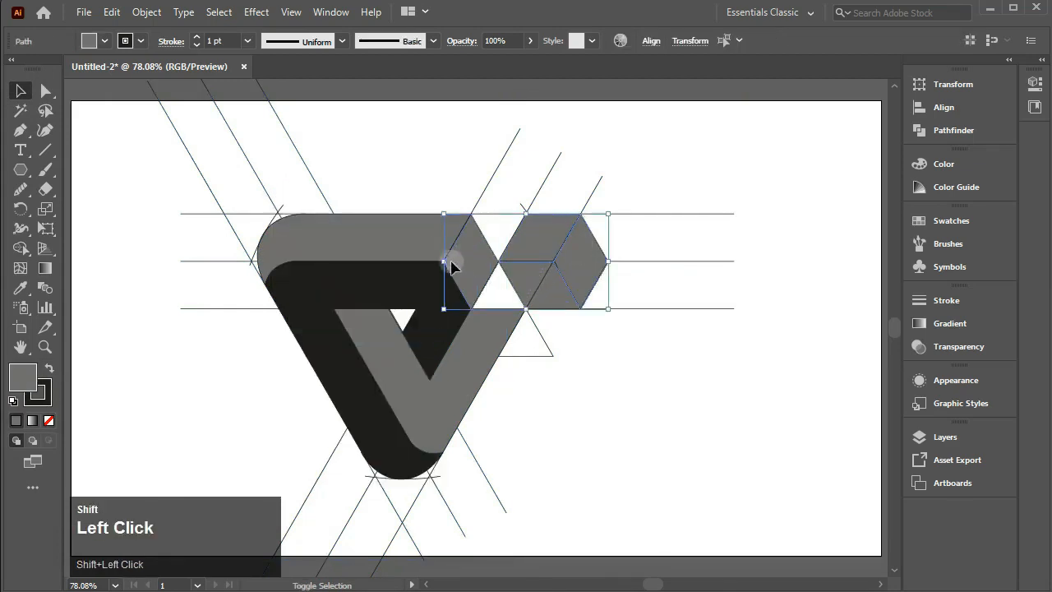
{"action": "left_click", "coordinate": [418, 275], "text": "shift"}
{"action": "left_click", "coordinate": [399, 344], "text": "shift"}
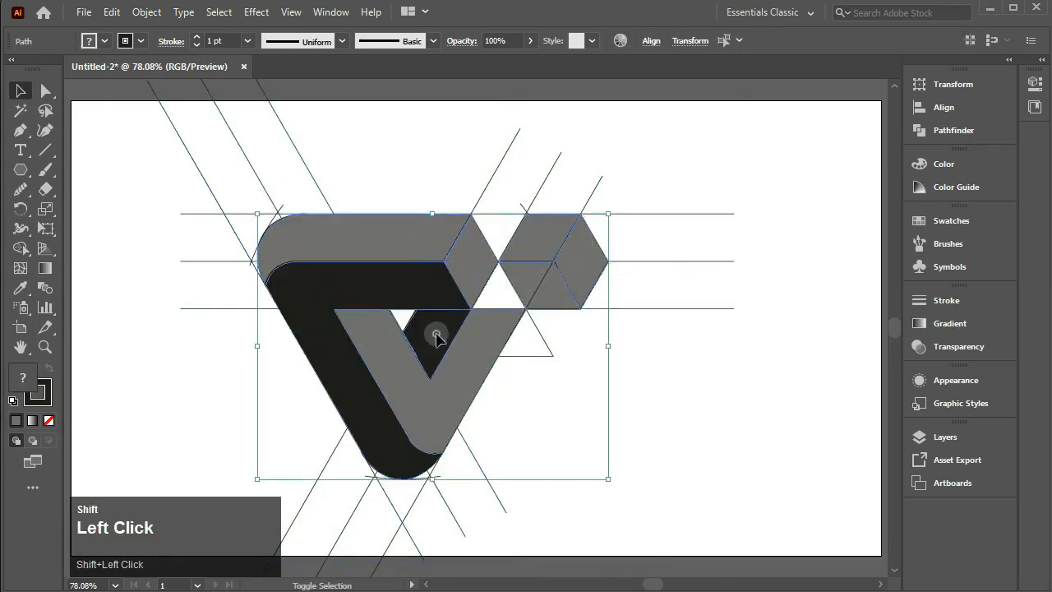
{"action": "left_click", "coordinate": [111, 12]}
{"action": "left_click", "coordinate": [138, 74]}
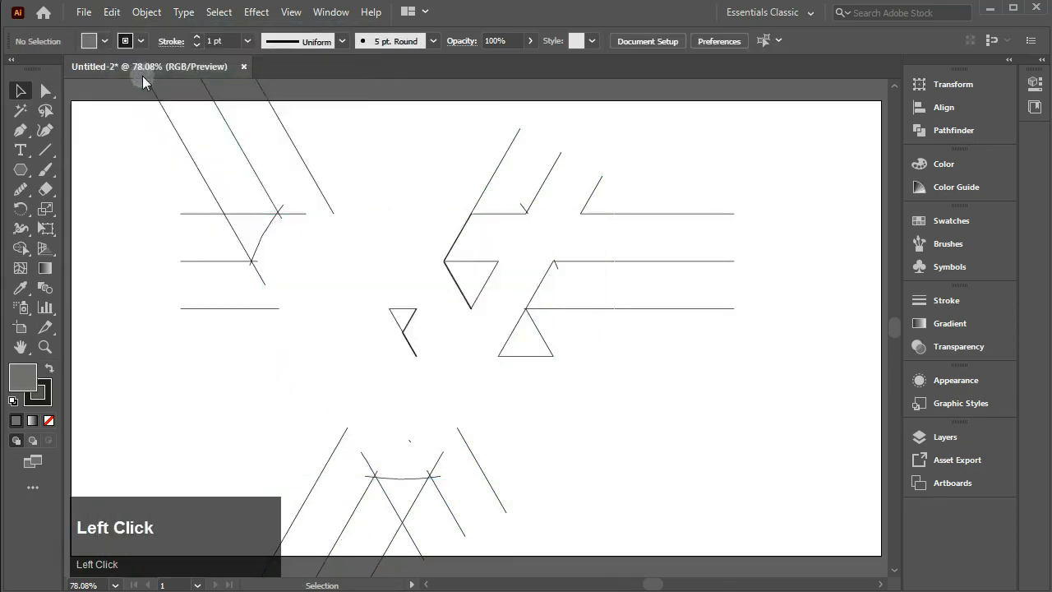
Delete all the leftover guide lines and paste the cut logo shapes back in their original place
{"action": "left_click_drag", "start_coordinate": [121, 128], "coordinate": [588, 526]}
{"action": "key", "text": "Delete"}
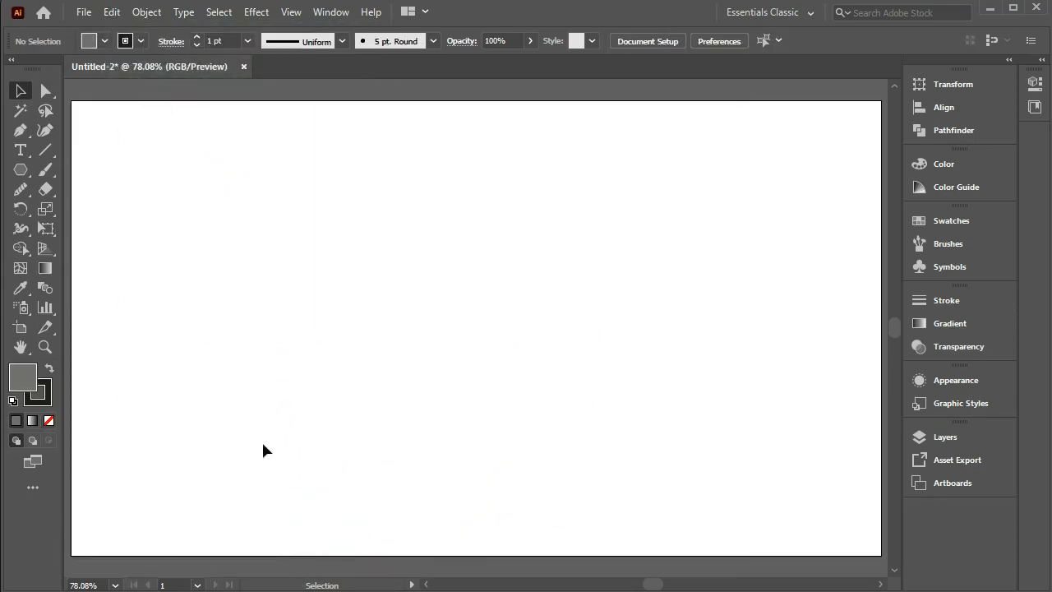
{"action": "left_click", "coordinate": [111, 12]}
{"action": "left_click", "coordinate": [172, 127]}
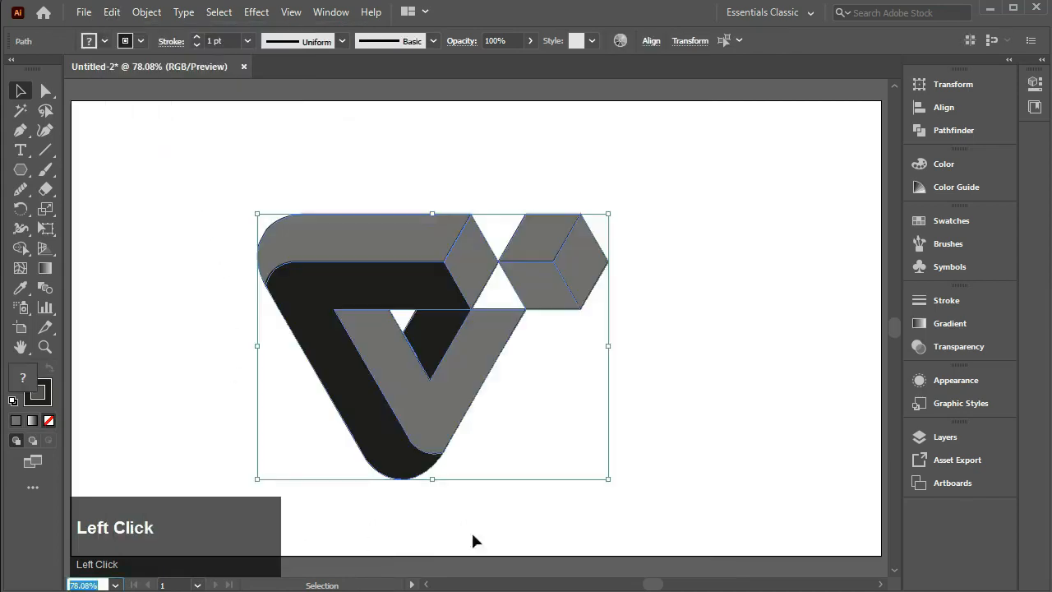
Enlarge the whole logo, reposition it on the artboard, and remove the stroke from all its shapes
{"action": "left_click_drag", "start_coordinate": [611, 482], "coordinate": [777, 541]}
{"action": "left_click_drag", "start_coordinate": [470, 424], "coordinate": [497, 400]}
{"action": "left_click", "coordinate": [128, 37]}
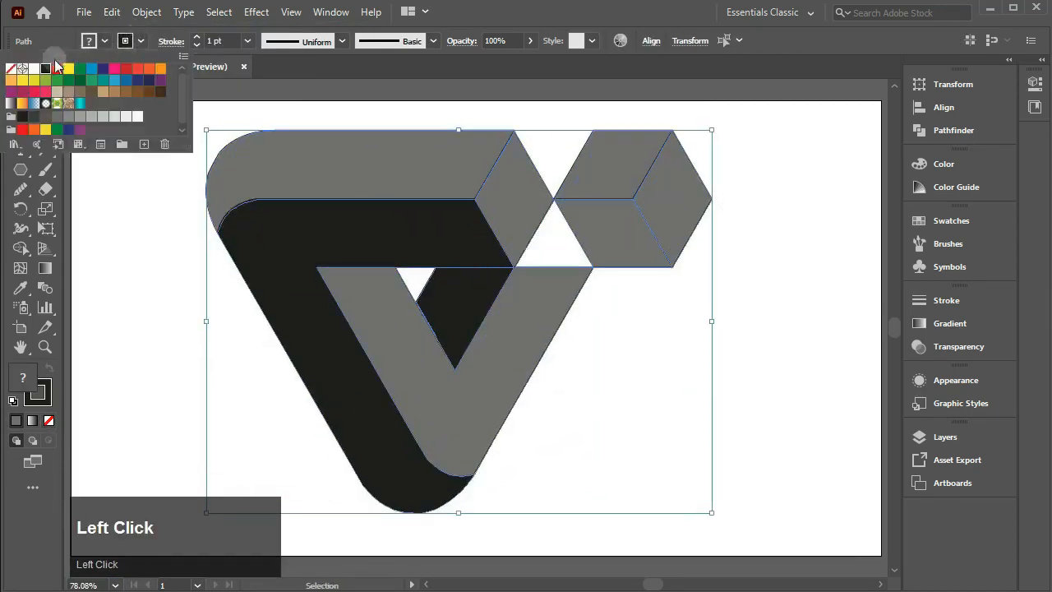
{"action": "left_click", "coordinate": [14, 70]}
{"action": "left_click", "coordinate": [726, 224]}
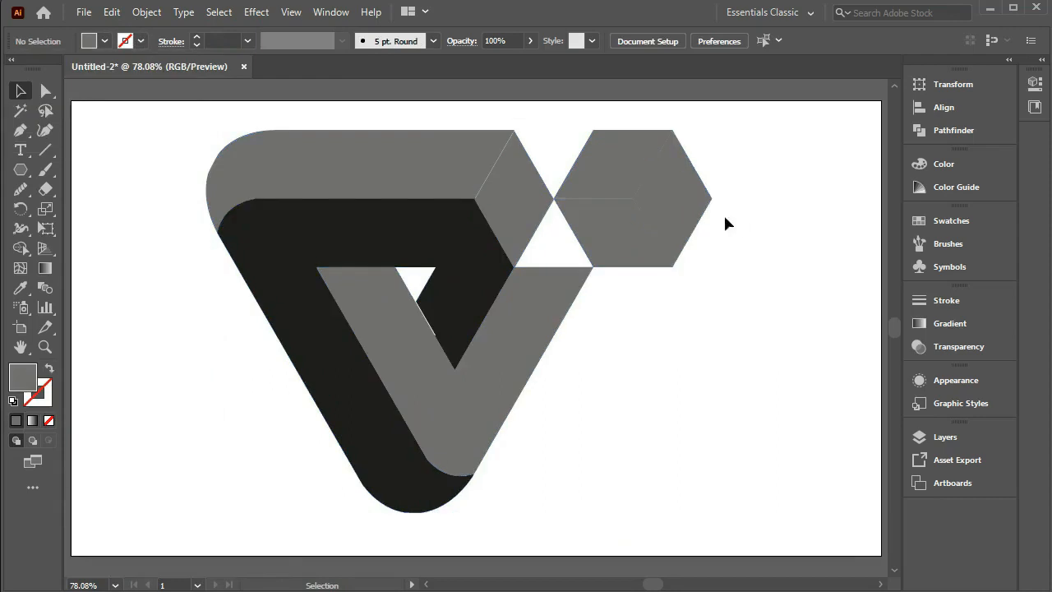
Fill the gray V with the teal gradient swatch and direct the gradient diagonally from its upper left to its lower right
{"action": "left_click", "coordinate": [404, 350]}
{"action": "left_click", "coordinate": [106, 41]}
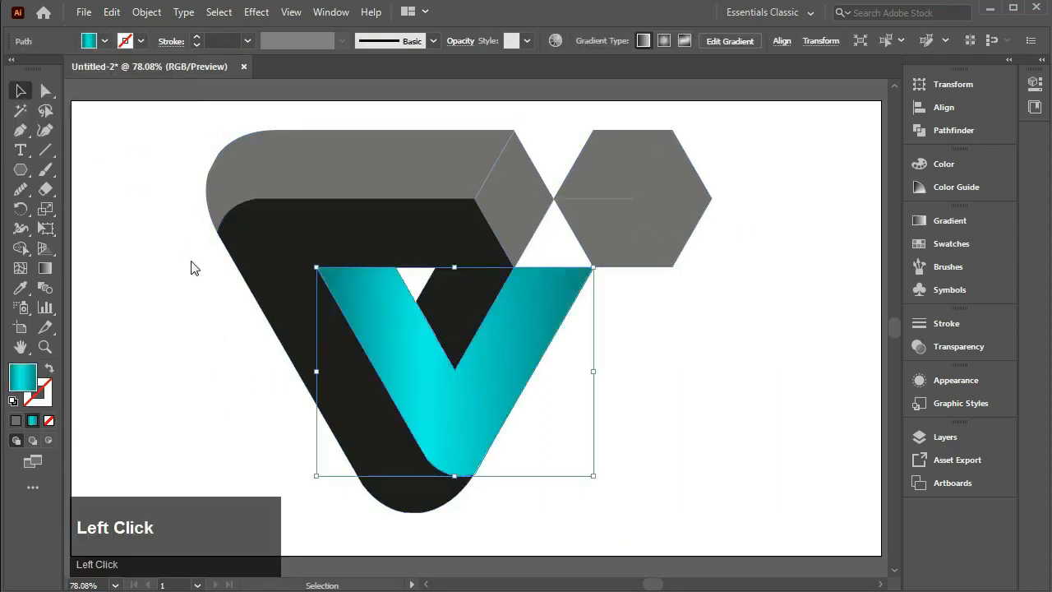
{"action": "left_click", "coordinate": [45, 269]}
{"action": "left_click_drag", "start_coordinate": [356, 265], "coordinate": [484, 470]}
{"action": "left_click_drag", "start_coordinate": [518, 368], "coordinate": [544, 408]}
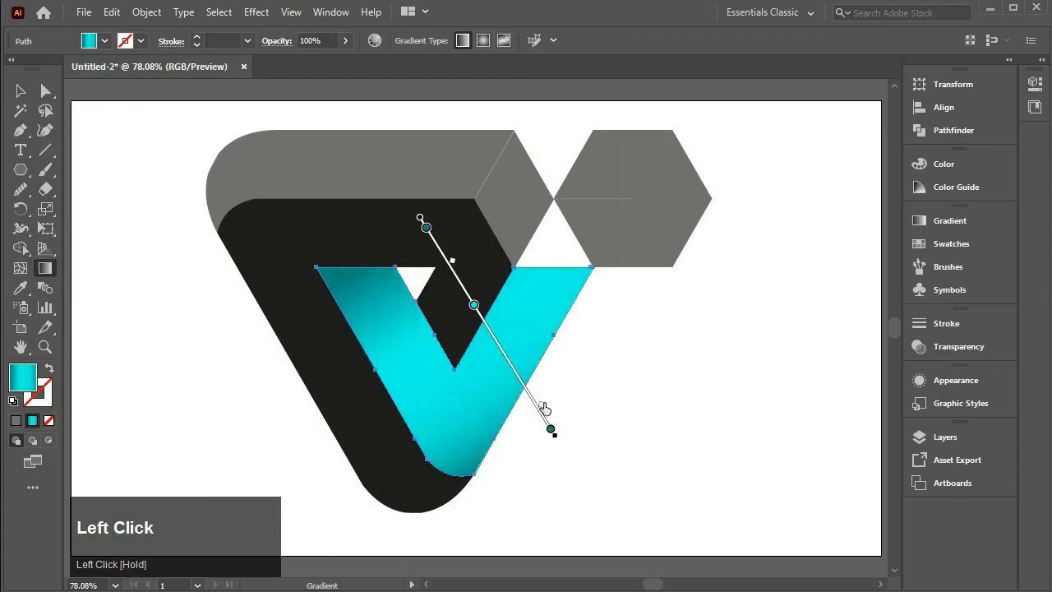
Redraw the V's diagonal gradient and shift its bright cyan stop and upper midpoint toward the lower right
{"action": "left_click_drag", "start_coordinate": [475, 305], "coordinate": [500, 350]}
{"action": "left_click_drag", "start_coordinate": [364, 271], "coordinate": [503, 457]}
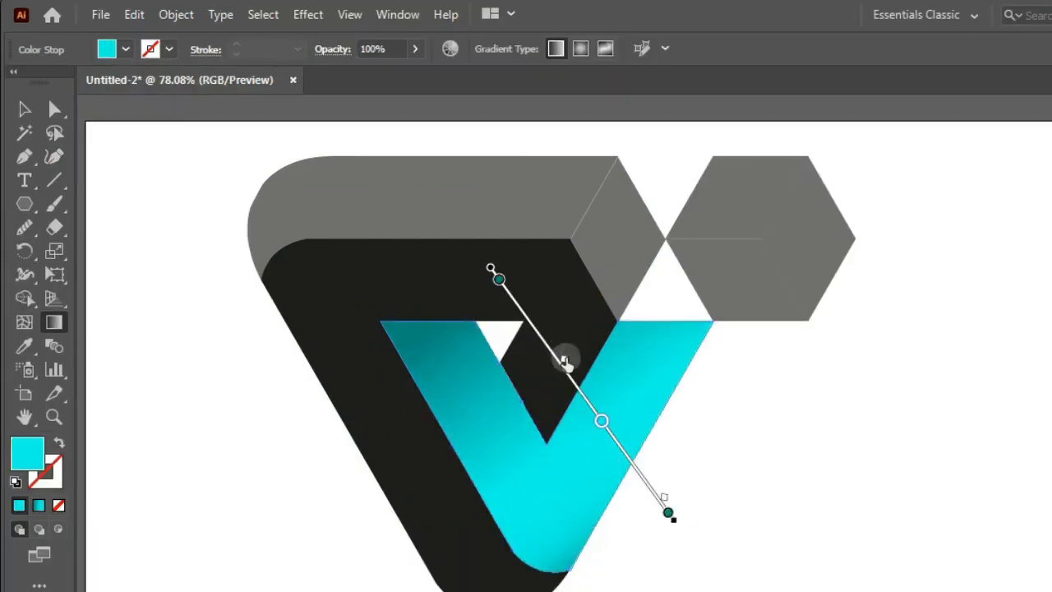
{"action": "left_click_drag", "start_coordinate": [565, 360], "coordinate": [578, 380]}
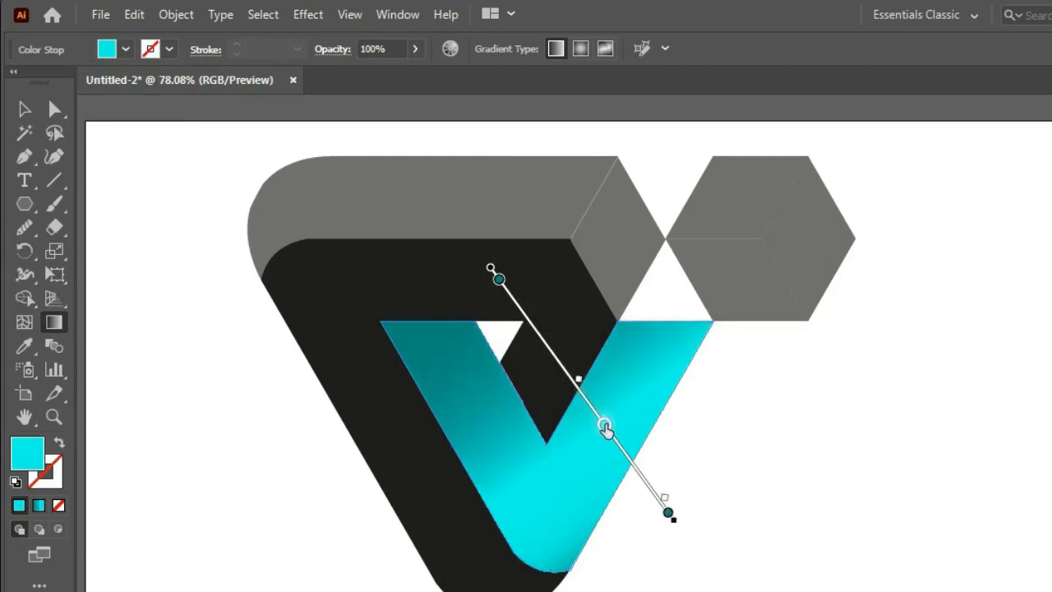
{"action": "left_click_drag", "start_coordinate": [603, 423], "coordinate": [609, 431]}
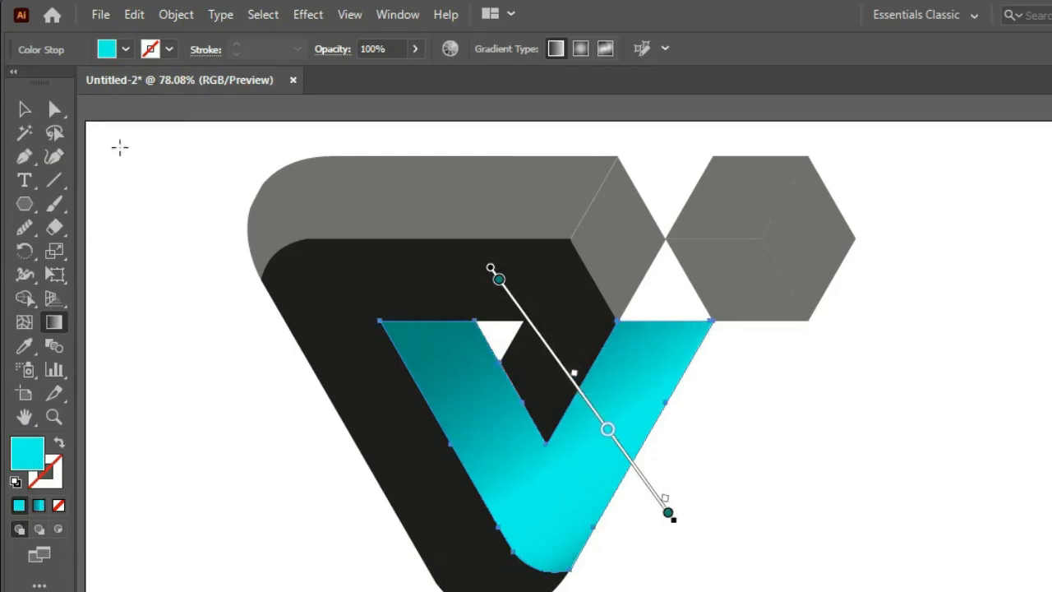
Fill the large black shape with the teal gradient swatch and direct it diagonally from the upper-left corner to the lower curved end
{"action": "left_click", "coordinate": [25, 108]}
{"action": "left_click", "coordinate": [324, 305]}
{"action": "left_click", "coordinate": [125, 49]}
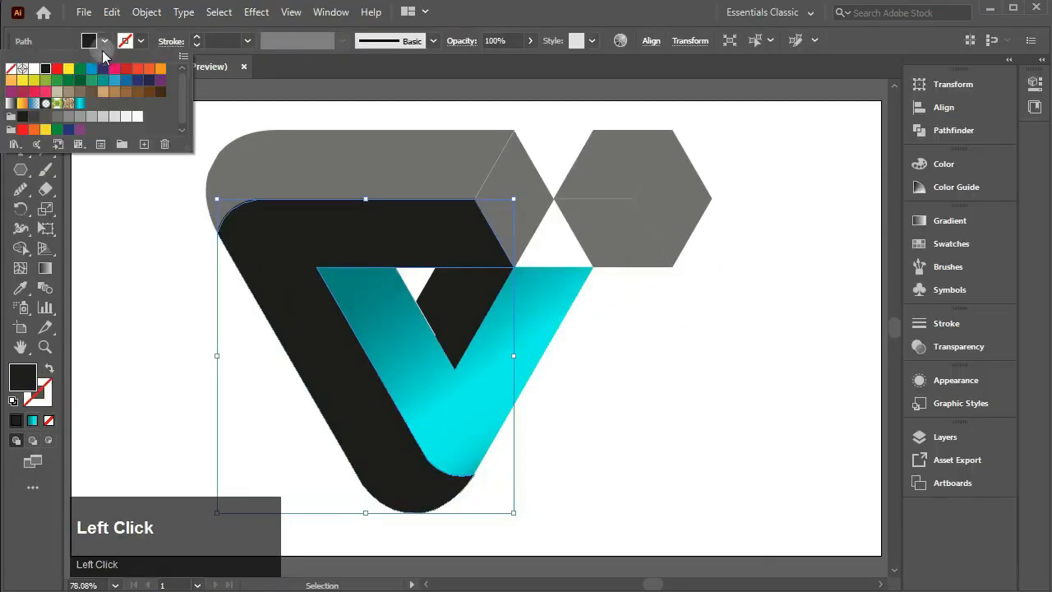
{"action": "left_click", "coordinate": [80, 103]}
{"action": "key", "text": "g"}
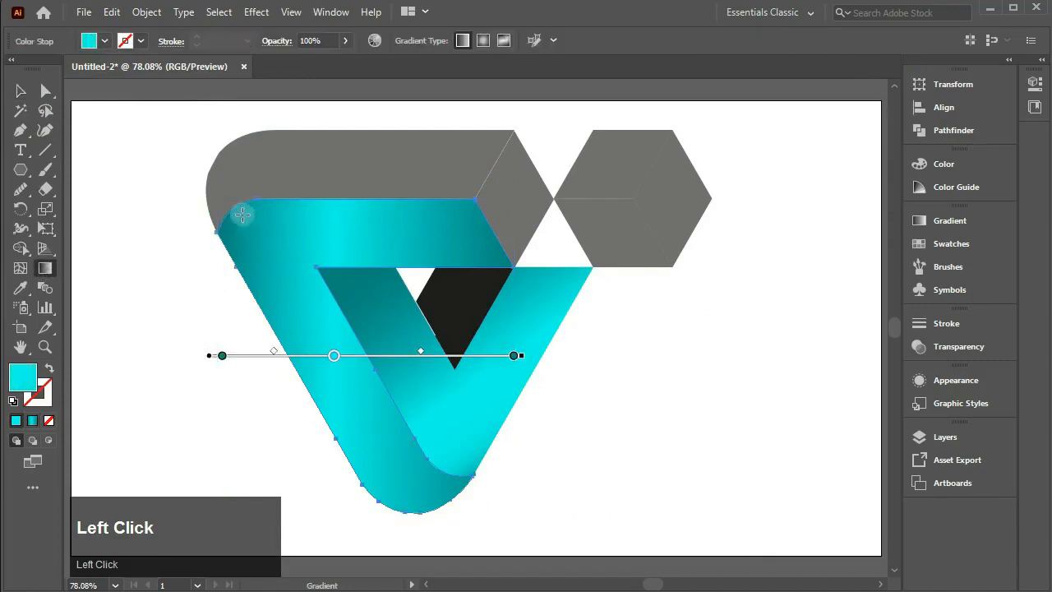
{"action": "left_click_drag", "start_coordinate": [233, 202], "coordinate": [442, 509]}
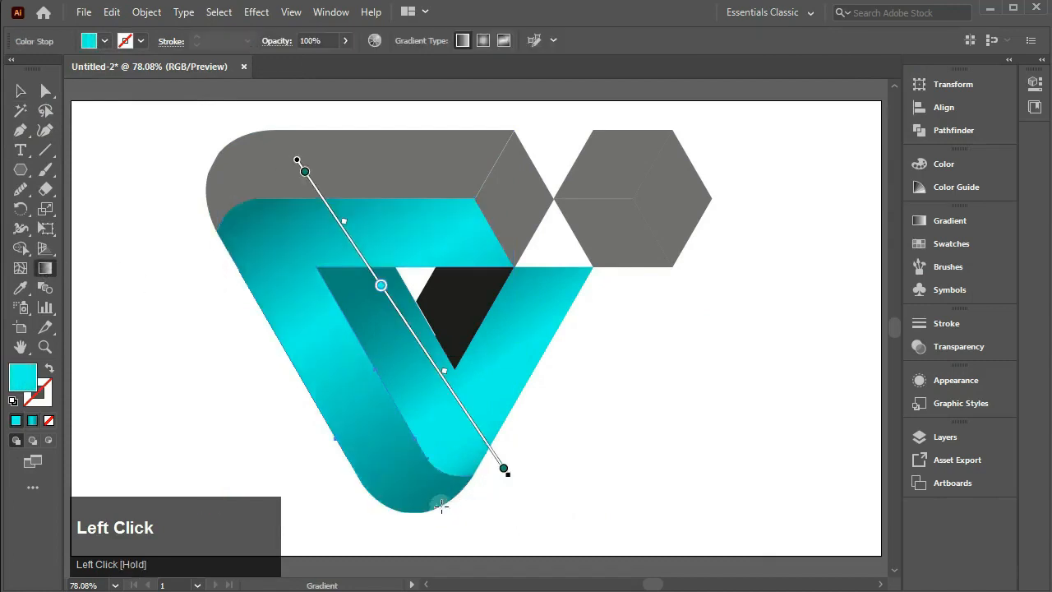
Move the large shape's gradient midpoints and bright cyan stop so the highlight falls near its lower curved end
{"action": "left_click_drag", "start_coordinate": [444, 369], "coordinate": [458, 392]}
{"action": "left_click_drag", "start_coordinate": [343, 222], "coordinate": [351, 237]}
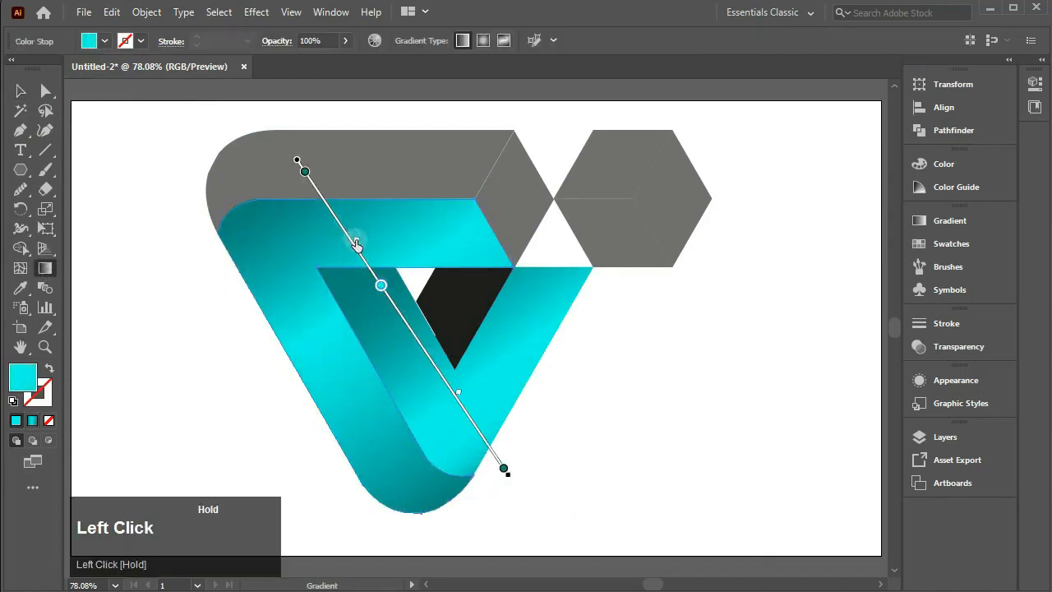
{"action": "left_click_drag", "start_coordinate": [380, 285], "coordinate": [448, 382]}
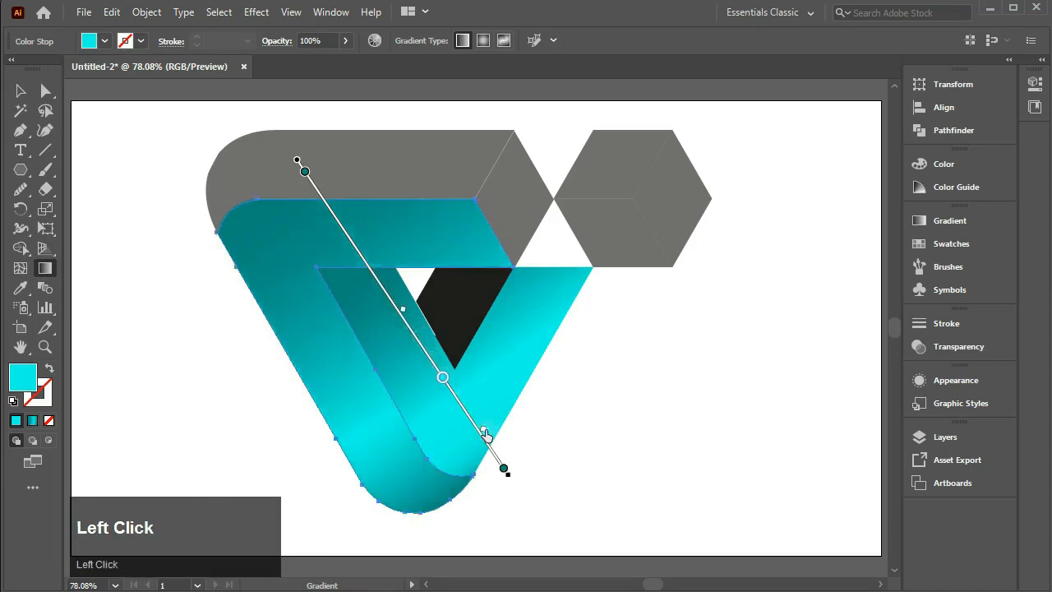
{"action": "left_click", "coordinate": [23, 89]}
{"action": "left_click", "coordinate": [750, 326]}
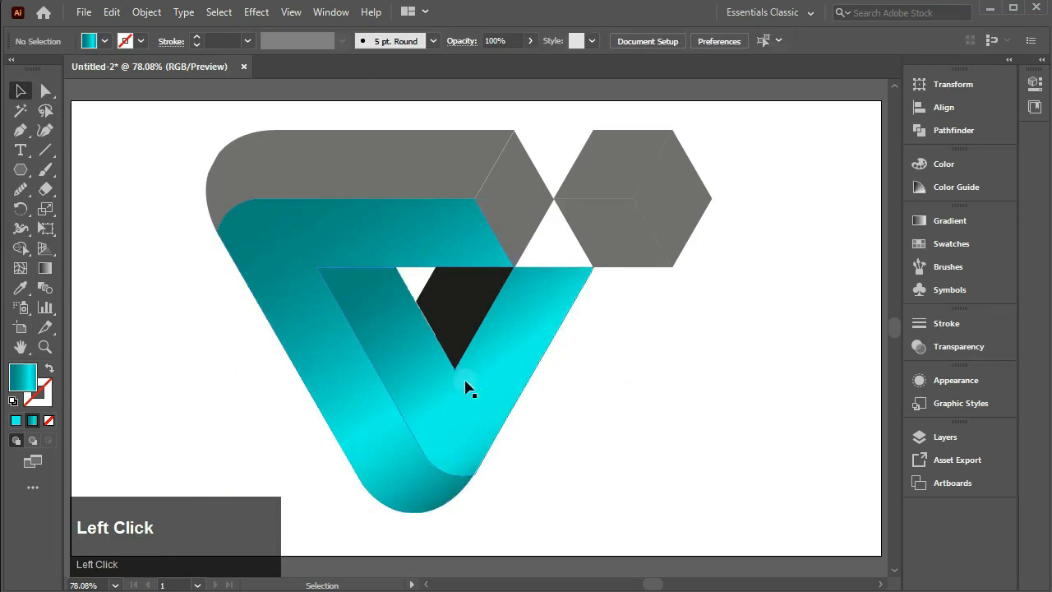
Redraw a longer diagonal gradient on the V and move its bright stop farther out so most of the V is dark teal
{"action": "left_click", "coordinate": [466, 386]}
{"action": "key", "text": "g"}
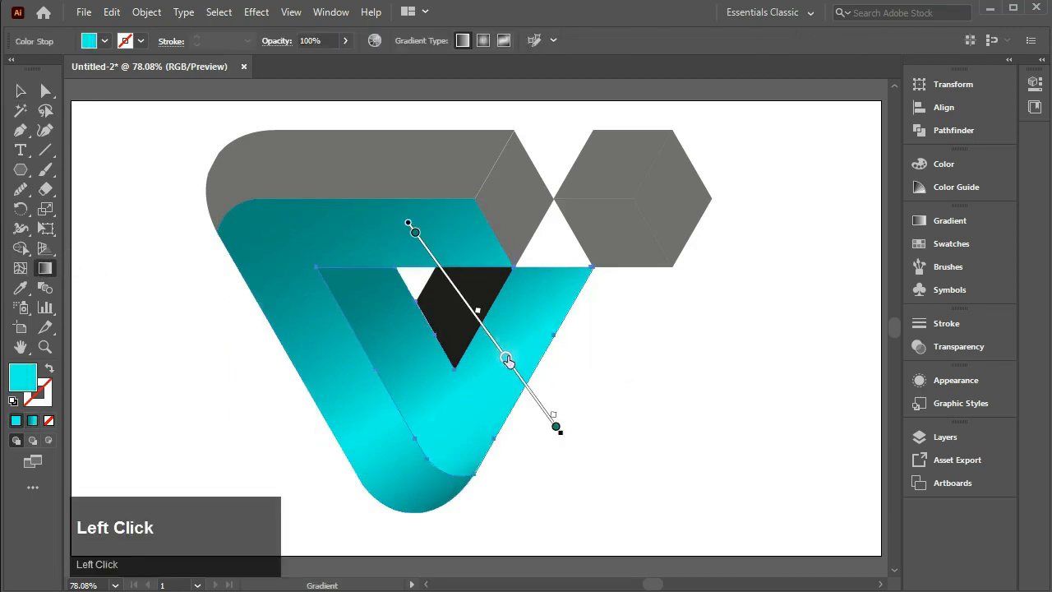
{"action": "left_click_drag", "start_coordinate": [355, 265], "coordinate": [559, 530]}
{"action": "left_click_drag", "start_coordinate": [516, 368], "coordinate": [530, 379]}
{"action": "left_click_drag", "start_coordinate": [569, 440], "coordinate": [564, 434]}
{"action": "key", "text": "v"}
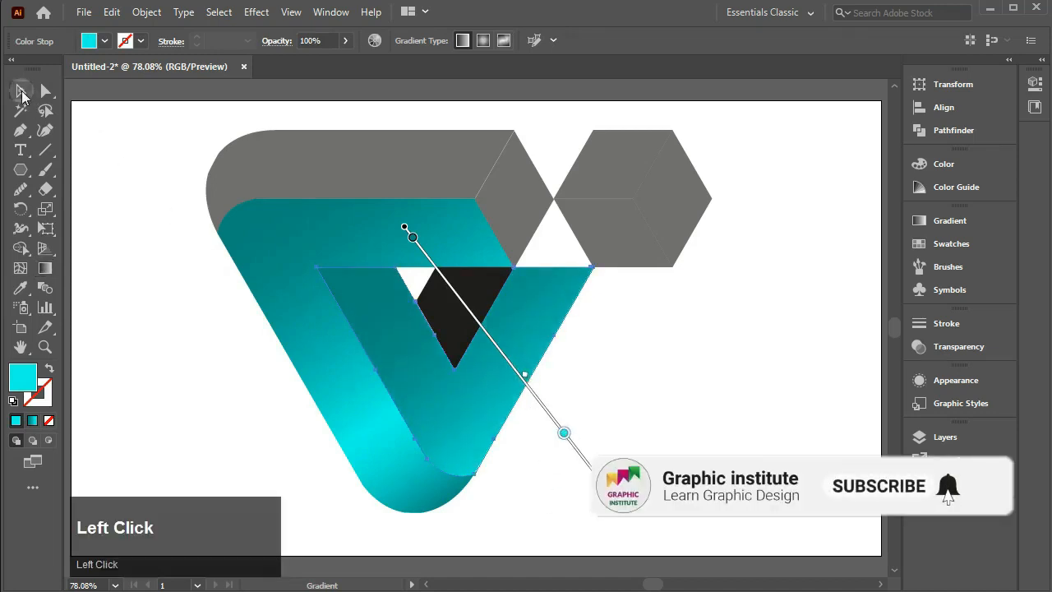
Copy the large shape's teal gradient onto the gray upper strip with the Eyedropper
{"action": "left_click", "coordinate": [383, 105]}
{"action": "left_click", "coordinate": [362, 180]}
{"action": "key", "text": "i"}
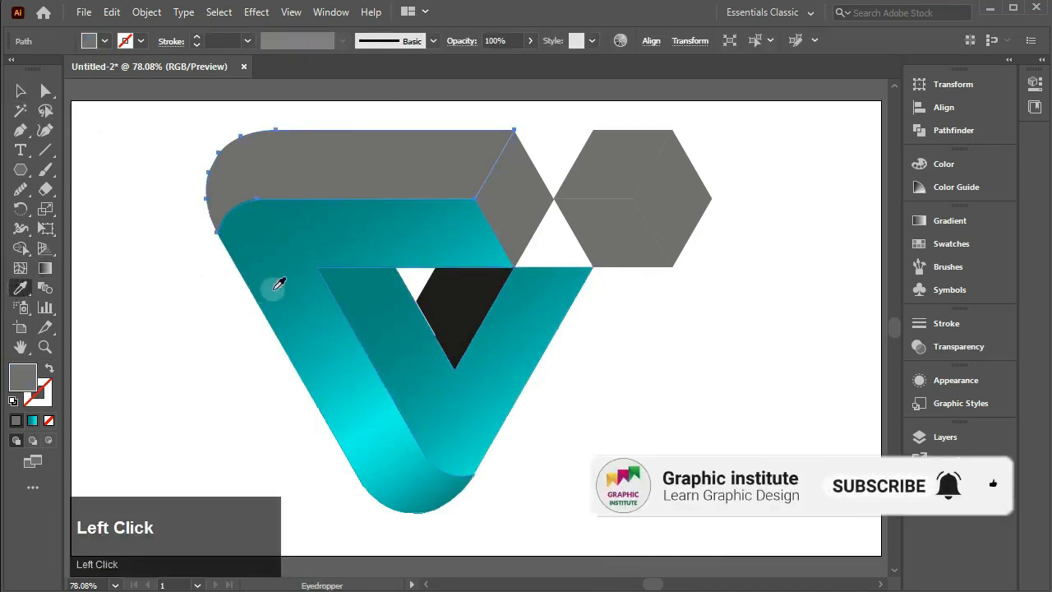
{"action": "left_click", "coordinate": [275, 285]}
{"action": "key", "text": "g"}
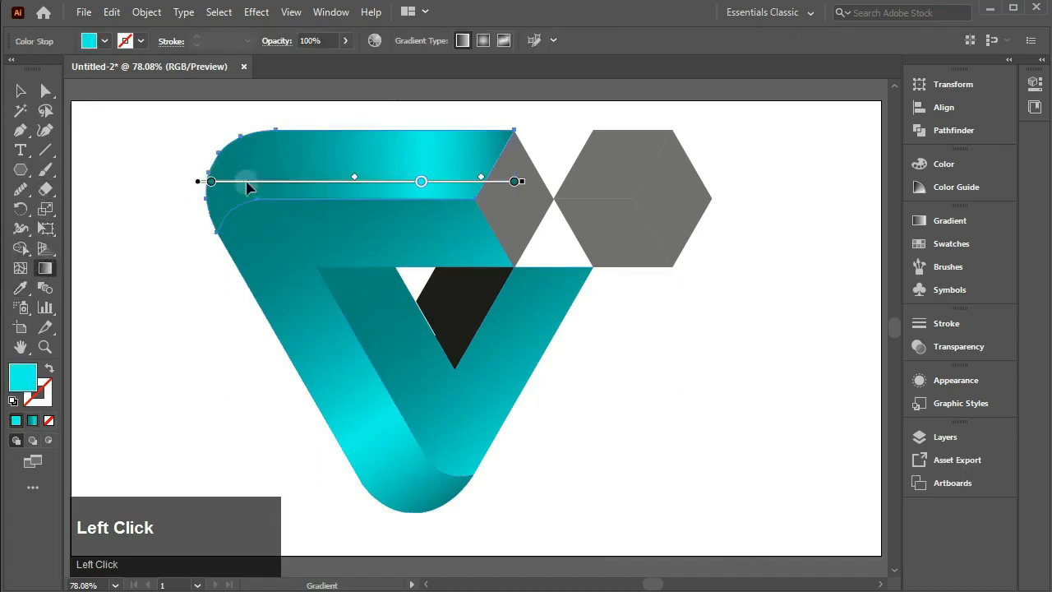
Reverse the upper strip's gradient and move its bright cyan stop to about 16.6% near the rounded corner
{"action": "left_click", "coordinate": [938, 221]}
{"action": "left_click", "coordinate": [727, 299]}
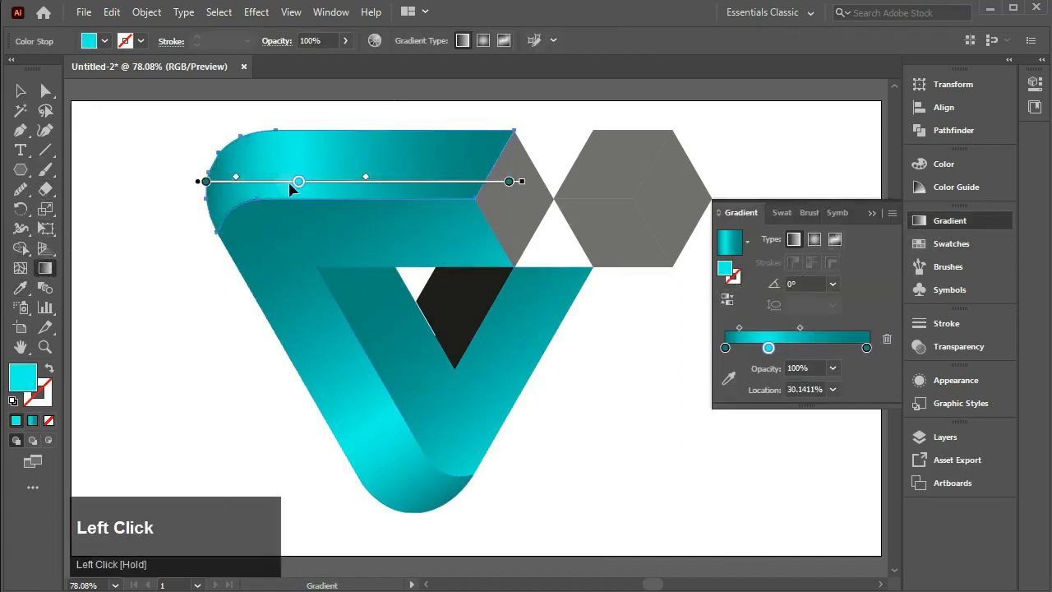
{"action": "left_click_drag", "start_coordinate": [268, 184], "coordinate": [256, 184]}
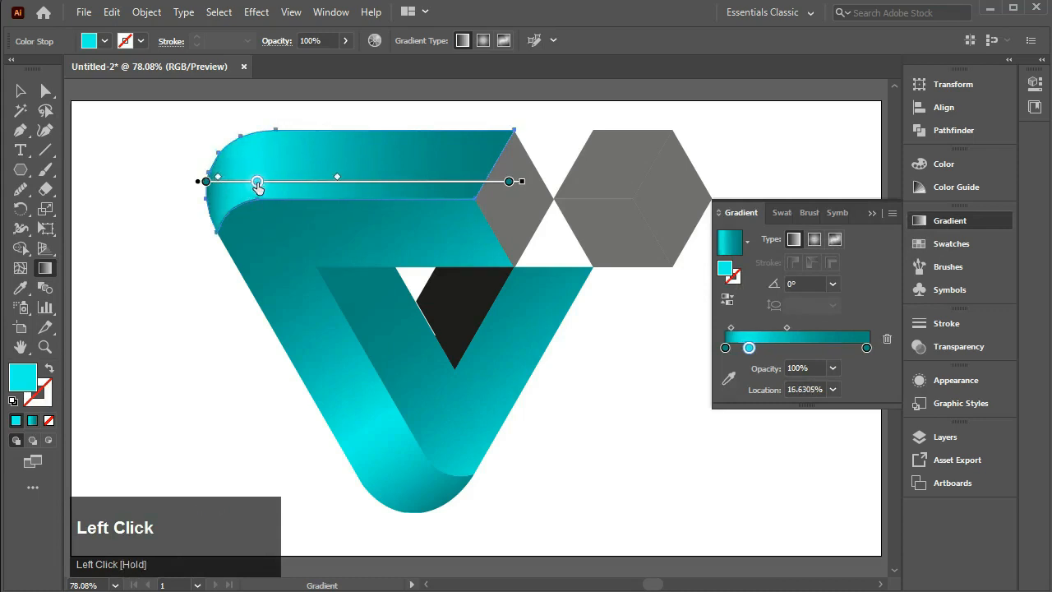
{"action": "left_click_drag", "start_coordinate": [337, 177], "coordinate": [337, 176]}
{"action": "left_click", "coordinate": [20, 91]}
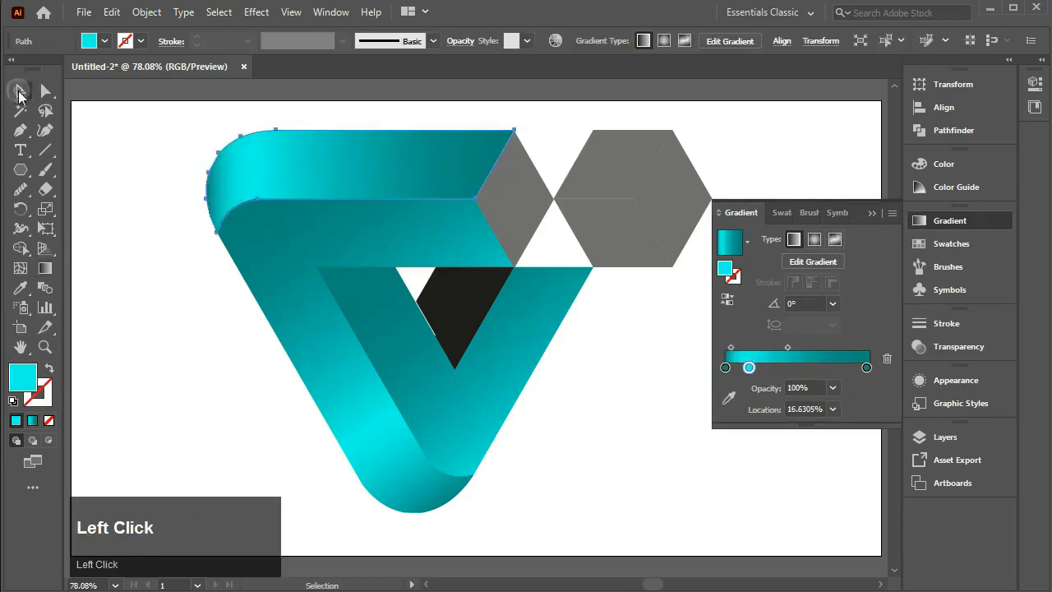
Fill the gray rhombus at the end of the upper strip with black
{"action": "left_click", "coordinate": [523, 207]}
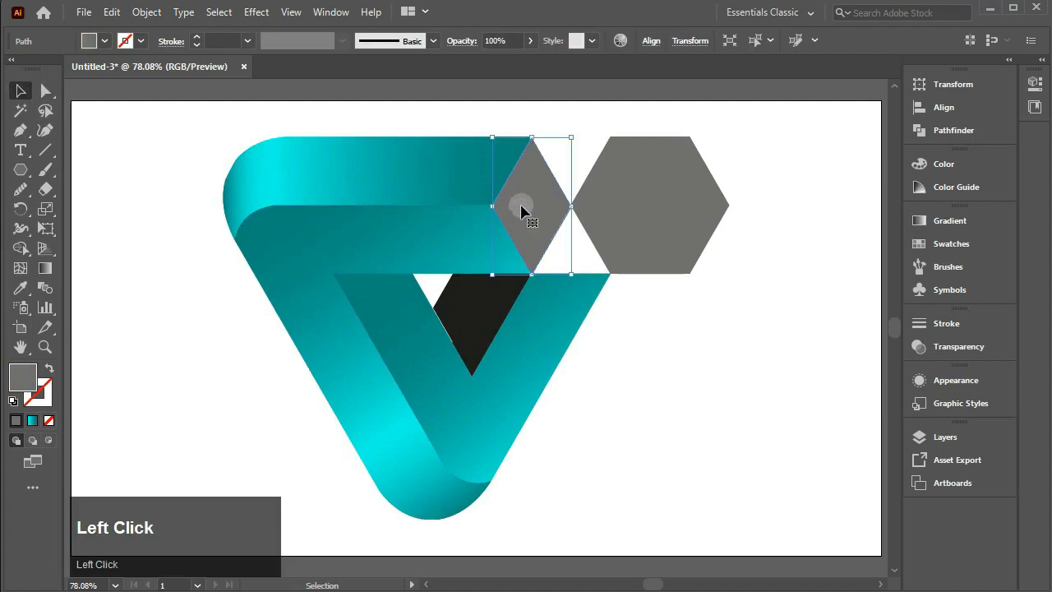
{"action": "left_click", "coordinate": [104, 42]}
{"action": "left_click", "coordinate": [46, 68]}
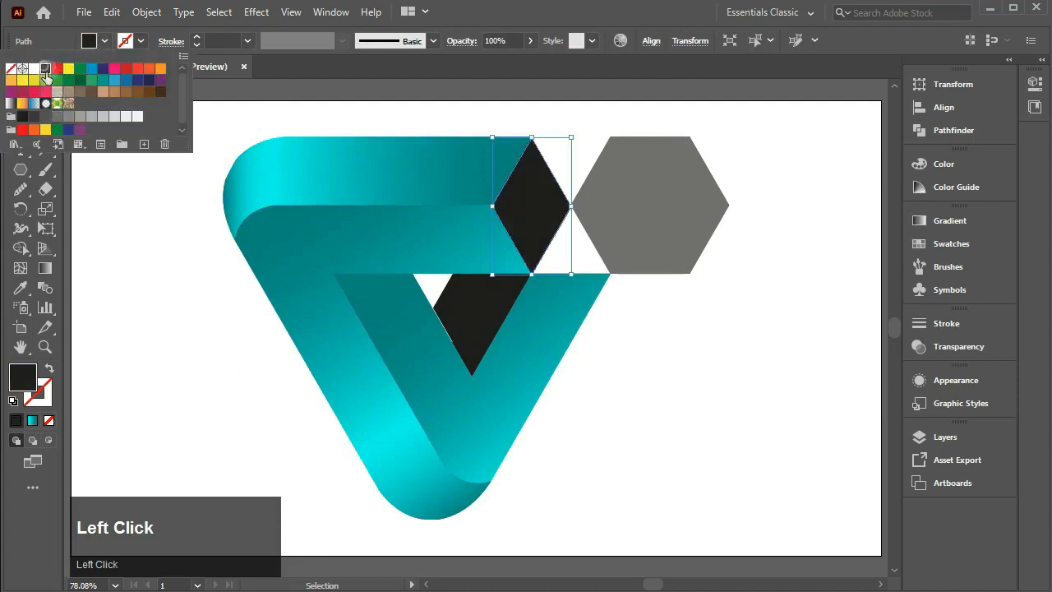
Copy the teal gradient onto the small black inner region and direct it diagonally from its upper edge to the lower left
{"action": "left_click", "coordinate": [482, 312]}
{"action": "left_click", "coordinate": [21, 288]}
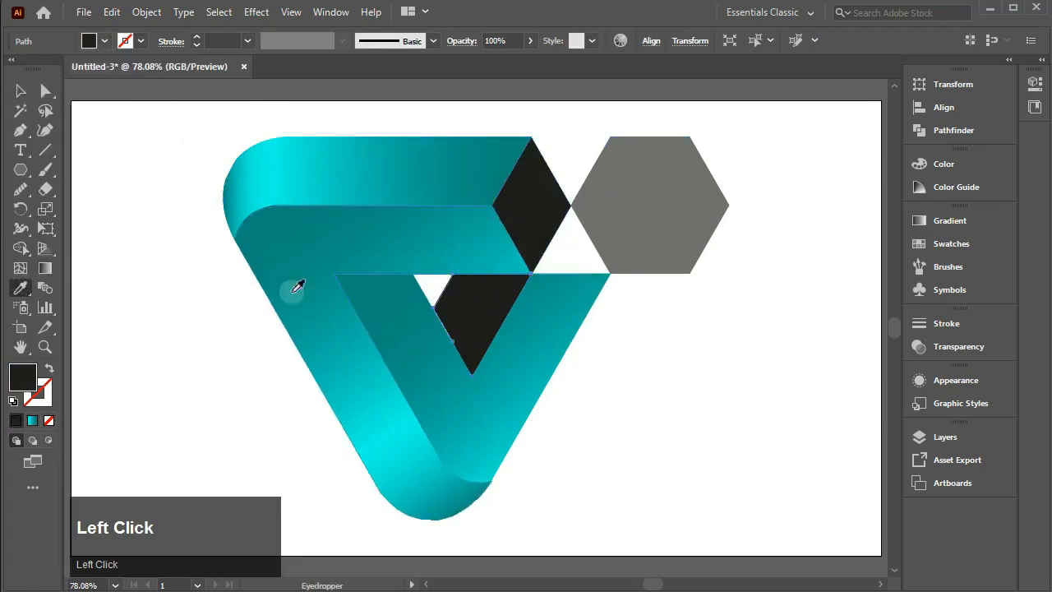
{"action": "left_click", "coordinate": [293, 289]}
{"action": "left_click", "coordinate": [50, 268]}
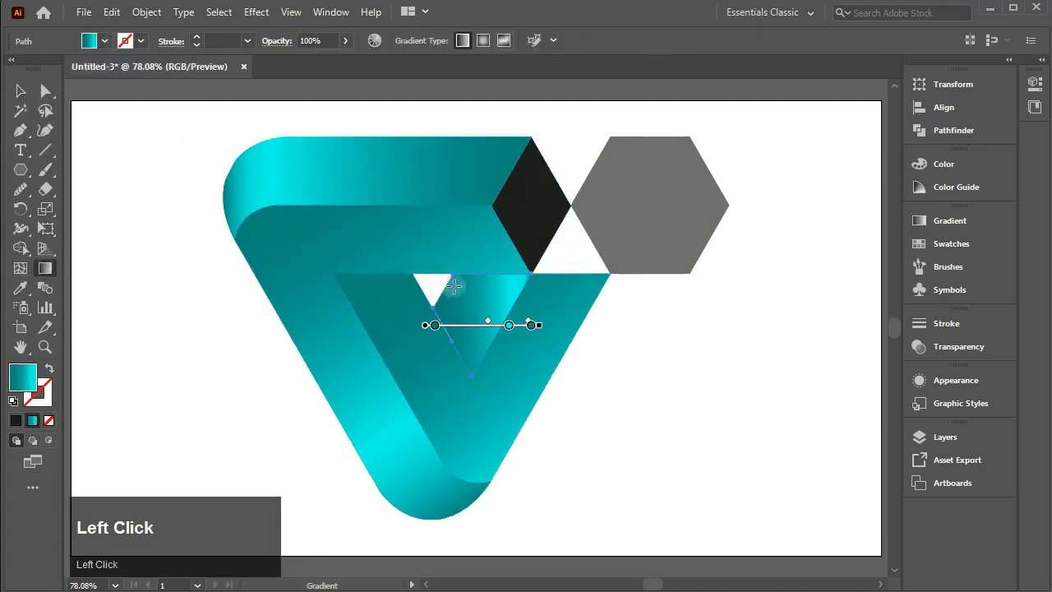
{"action": "left_click_drag", "start_coordinate": [495, 276], "coordinate": [449, 362]}
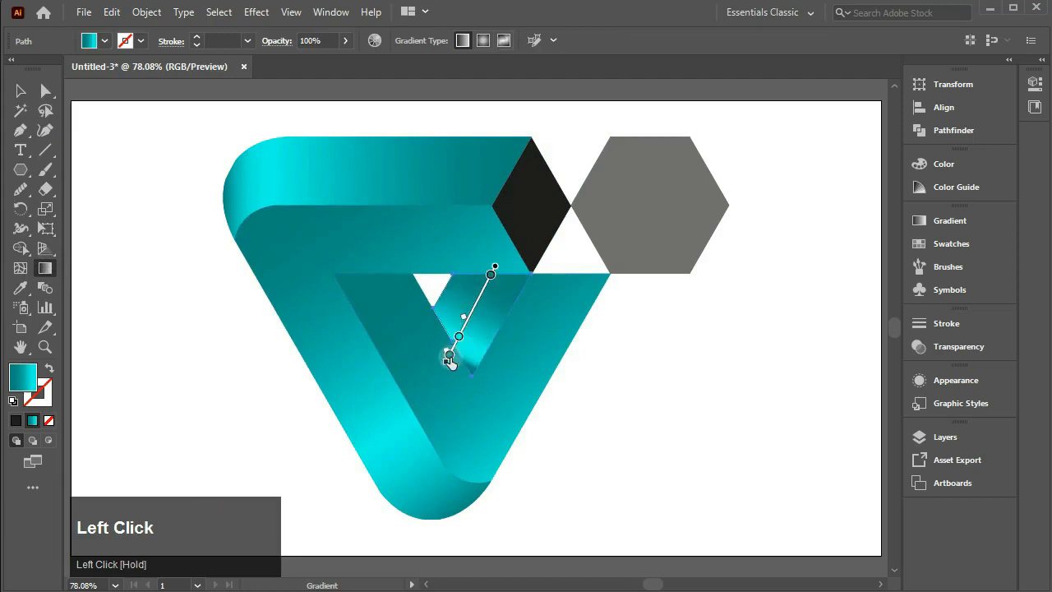
Reverse the inner region's gradient and delete one dark end stop, leaving a two-colour cyan-to-teal gradient
{"action": "left_click", "coordinate": [937, 221]}
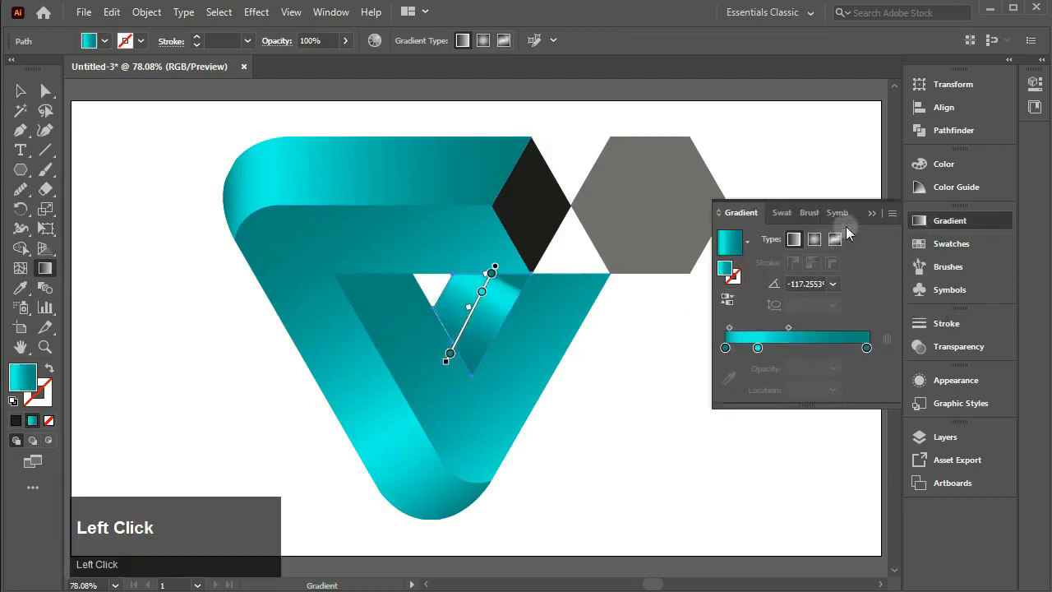
{"action": "left_click", "coordinate": [866, 347]}
{"action": "left_click", "coordinate": [887, 340]}
{"action": "left_click", "coordinate": [728, 299]}
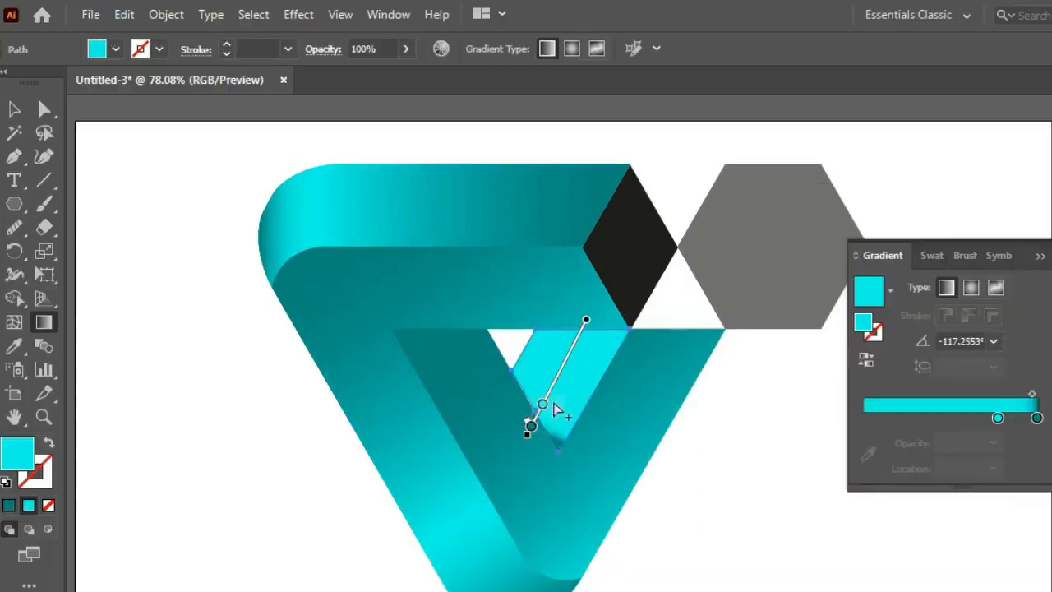
Move the inner region's cyan gradient stop to 0% and the gradient midpoint to about 35.6%
{"action": "left_click_drag", "start_coordinate": [458, 336], "coordinate": [475, 307]}
{"action": "left_click_drag", "start_coordinate": [562, 369], "coordinate": [566, 360]}
{"action": "left_click_drag", "start_coordinate": [918, 420], "coordinate": [863, 419]}
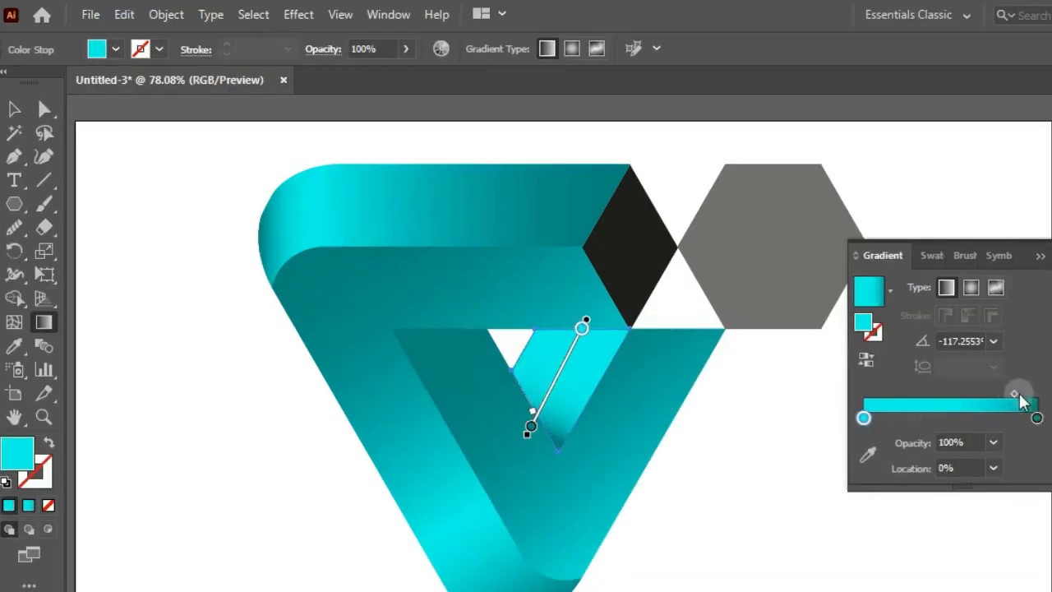
{"action": "left_click_drag", "start_coordinate": [1017, 396], "coordinate": [920, 401]}
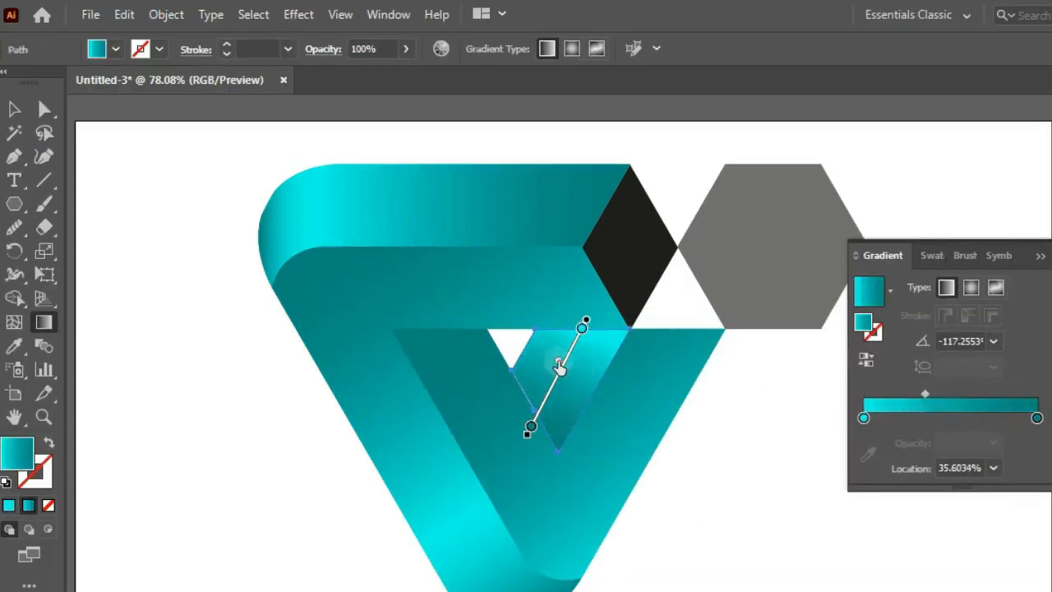
Shift the small inner region's gradient midpoint to about 29.8% and deselect the region
{"action": "left_click_drag", "start_coordinate": [563, 360], "coordinate": [567, 356]}
{"action": "left_click", "coordinate": [14, 109]}
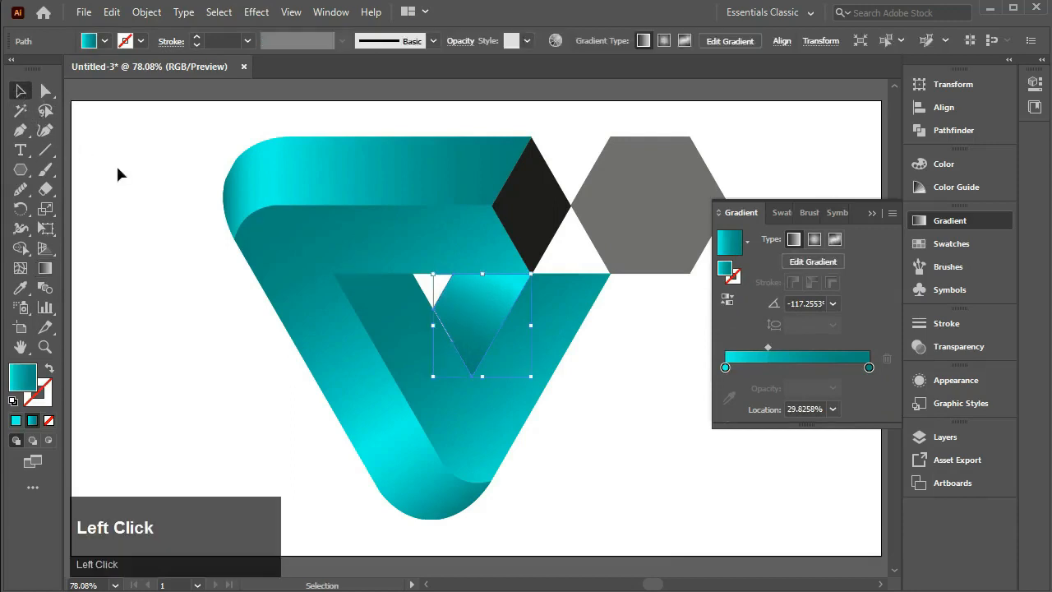
{"action": "left_click", "coordinate": [133, 202]}
Fill the gray hexagon's lower-left face with the dark teal sampled from the large strip below the upper one
{"action": "left_click", "coordinate": [606, 225]}
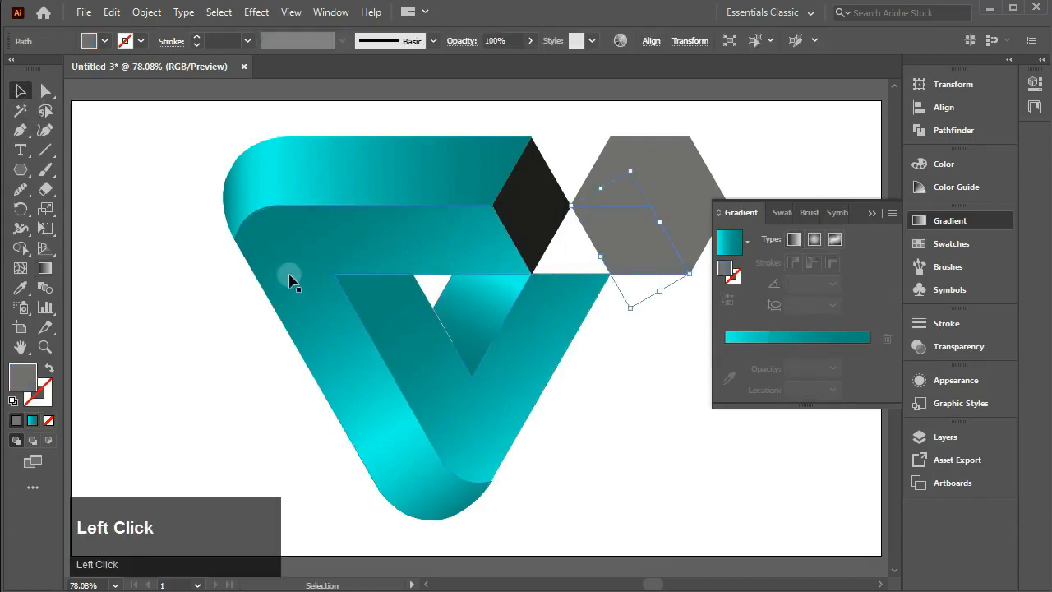
{"action": "left_click", "coordinate": [21, 290]}
{"action": "left_click", "coordinate": [281, 227], "text": "shift"}
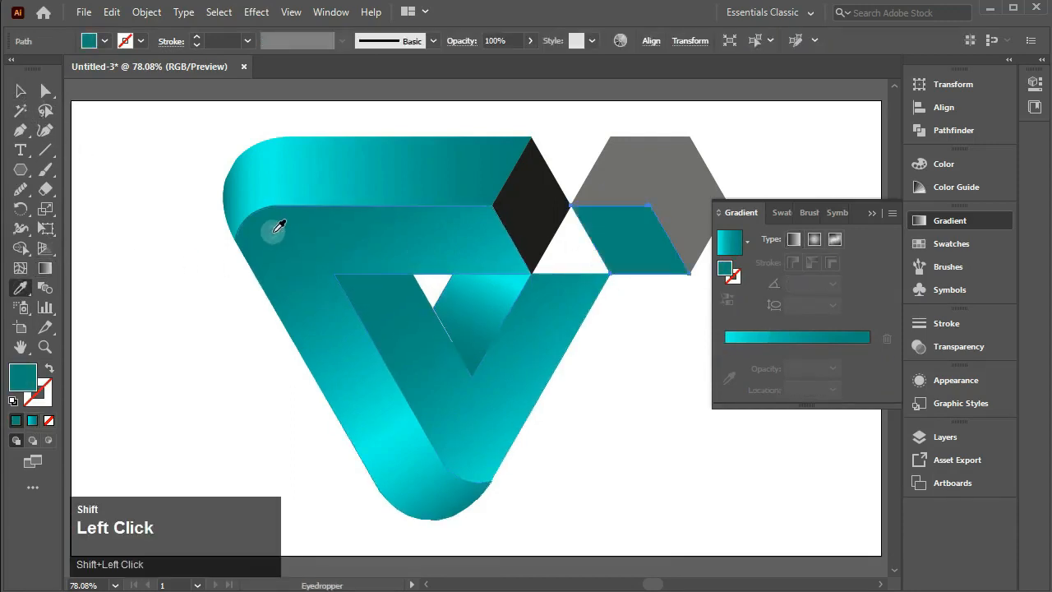
Fill the hexagon's upper face with the dark teal sampled from the end of the logo's upper strip
{"action": "left_click", "coordinate": [21, 91]}
{"action": "left_click", "coordinate": [646, 162]}
{"action": "left_click", "coordinate": [21, 286]}
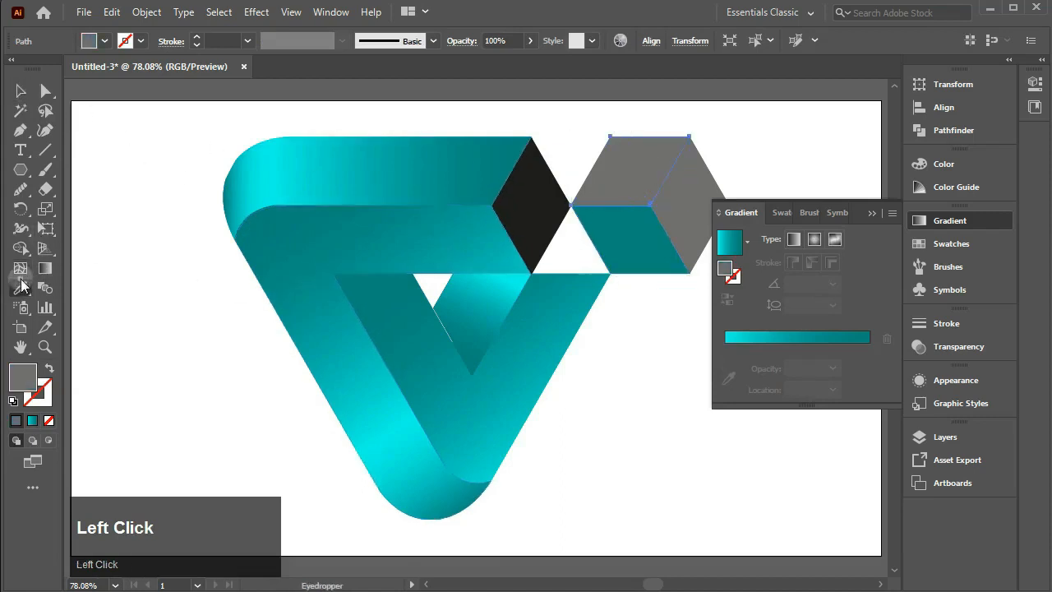
{"action": "left_click", "coordinate": [511, 146], "text": "shift"}
Recolour the hexagon's lower-left face with the bright cyan sampled from the highlight of the upper strip
{"action": "left_click", "coordinate": [21, 92]}
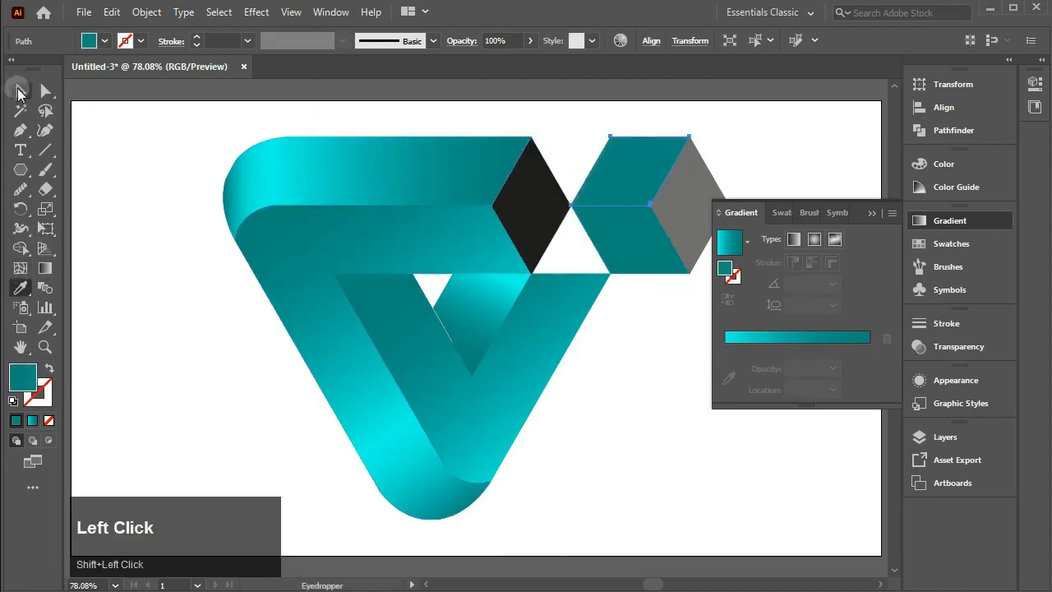
{"action": "left_click", "coordinate": [540, 269]}
{"action": "left_click", "coordinate": [22, 286]}
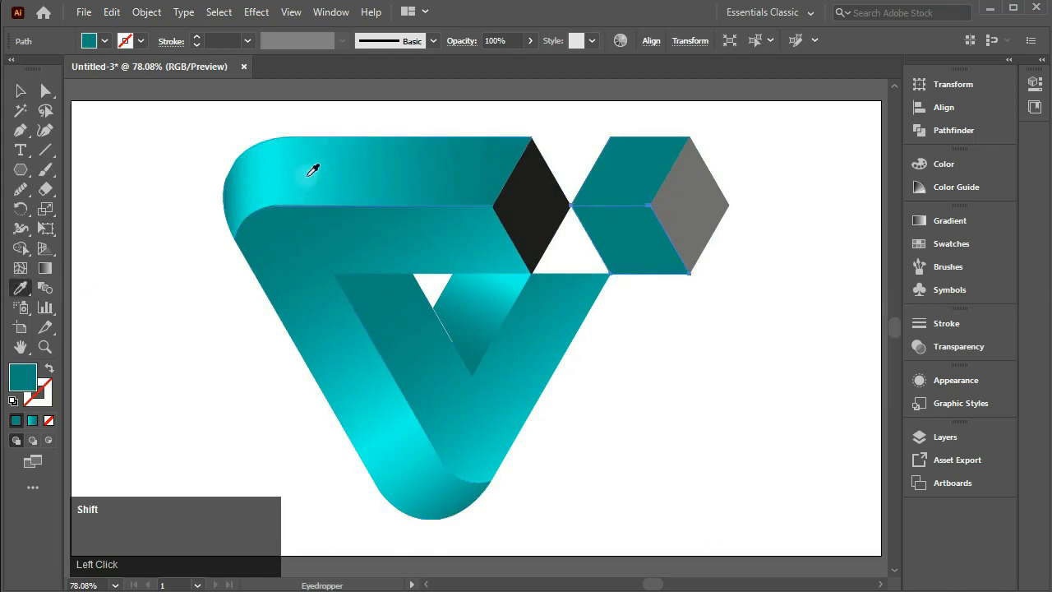
{"action": "left_click", "coordinate": [295, 161], "text": "shift"}
Fill the hexagon's remaining gray right face with the black of the rhombus at the upper strip's end
{"action": "left_click", "coordinate": [21, 91]}
{"action": "left_click", "coordinate": [696, 203]}
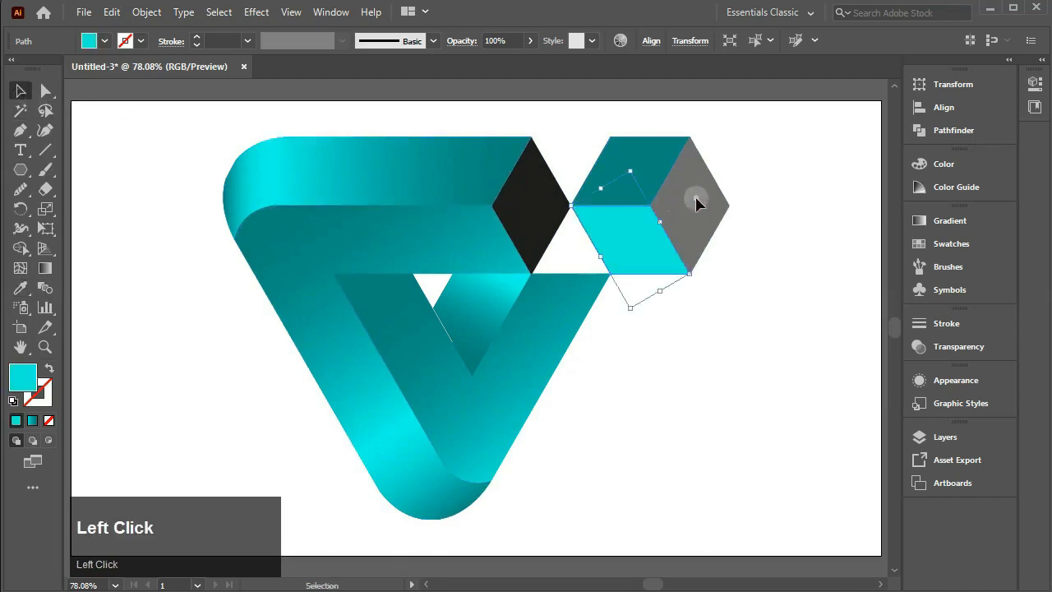
{"action": "left_click", "coordinate": [21, 287]}
{"action": "left_click", "coordinate": [533, 189]}
{"action": "left_click", "coordinate": [21, 91]}
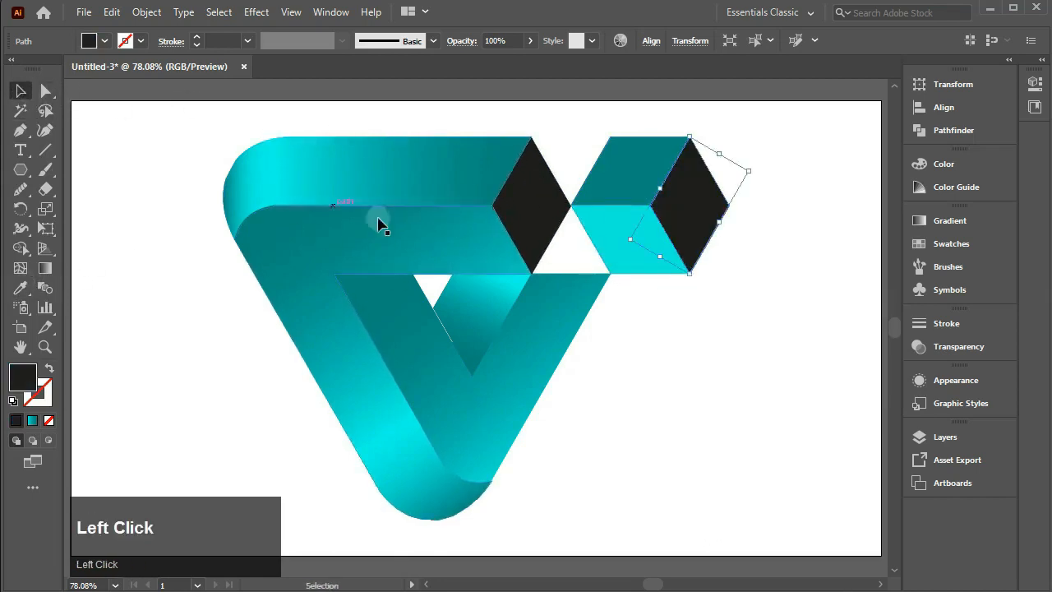
{"action": "left_click", "coordinate": [749, 304]}
Move the whole artwork left on the artboard and place a copy of the three-faced cube just right of the original
{"action": "left_click_drag", "start_coordinate": [215, 134], "coordinate": [788, 518]}
{"action": "left_click_drag", "start_coordinate": [538, 359], "coordinate": [449, 354]}
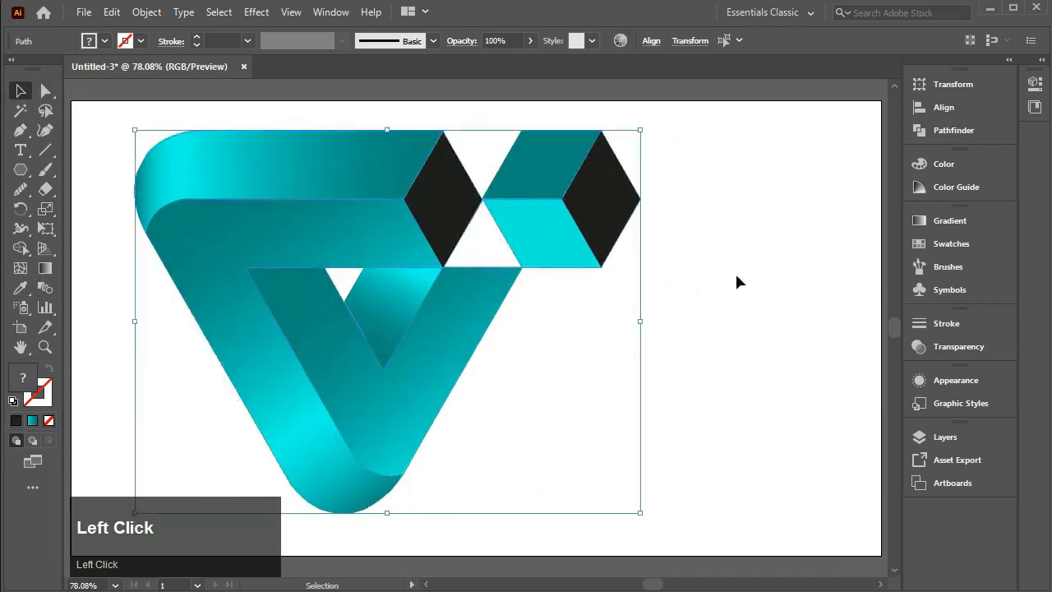
{"action": "left_click", "coordinate": [496, 155]}
{"action": "left_click_drag", "start_coordinate": [548, 171], "coordinate": [596, 245]}
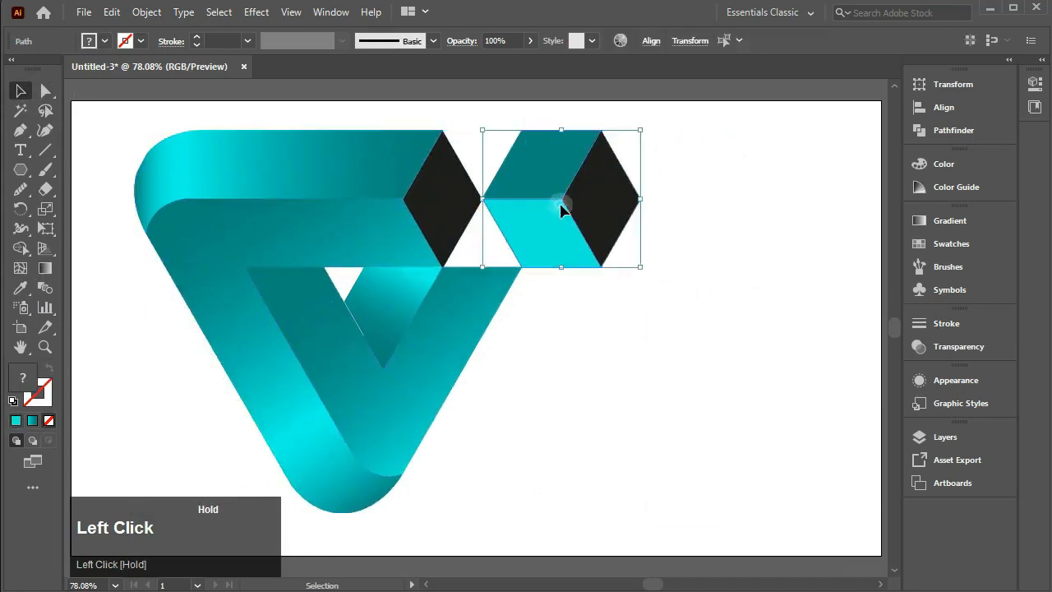
{"action": "left_click_drag", "start_coordinate": [561, 211], "coordinate": [712, 220]}
{"action": "left_click", "coordinate": [693, 337]}
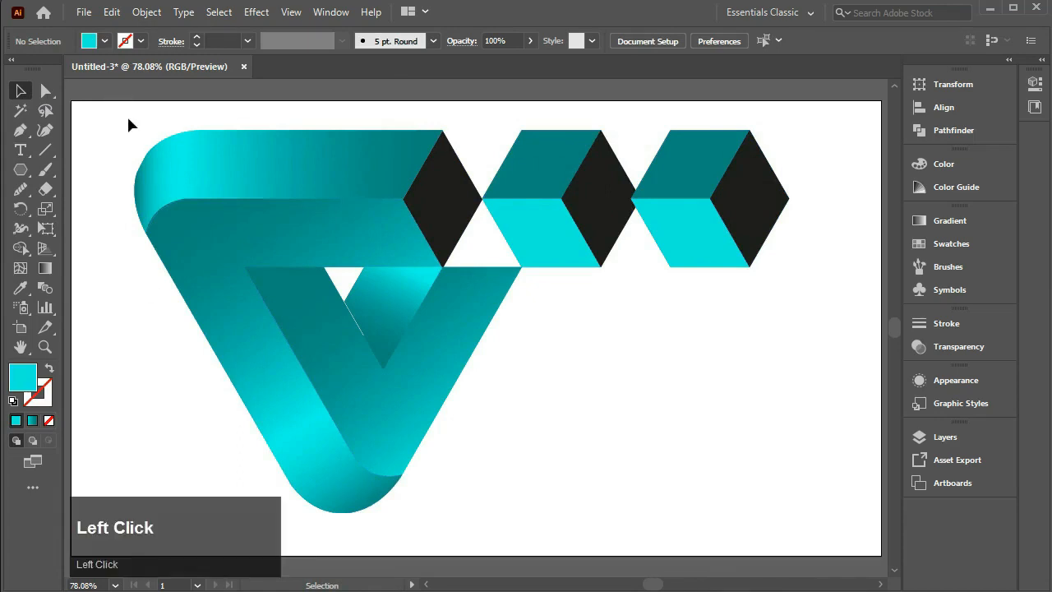
Group the triangle and both cubes, center the group horizontally and vertically on the artboard, and deselect it
{"action": "left_click_drag", "start_coordinate": [129, 124], "coordinate": [776, 408]}
{"action": "right_click", "coordinate": [568, 194]}
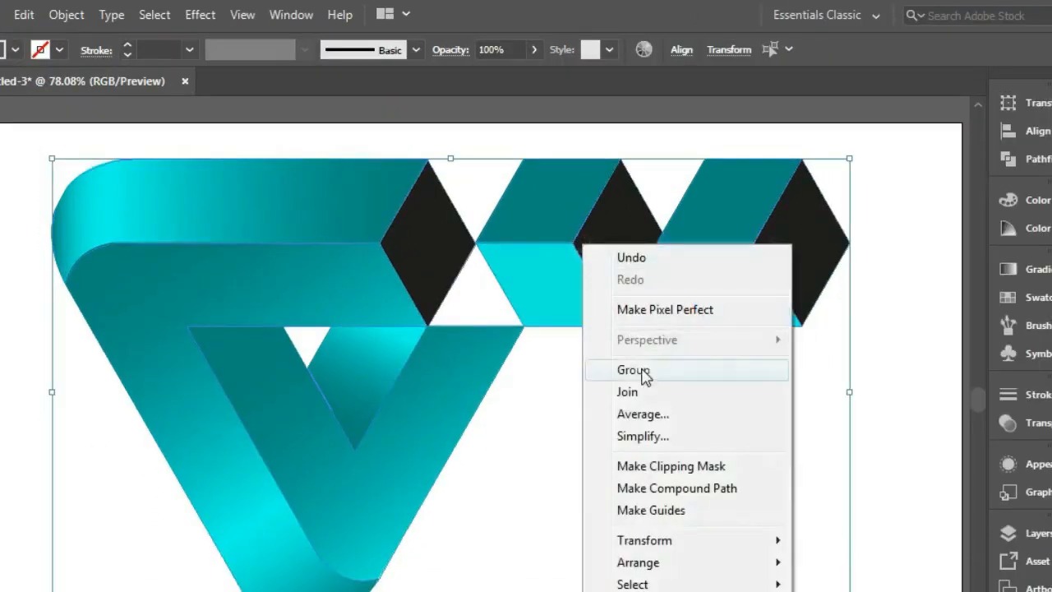
{"action": "left_click", "coordinate": [634, 371]}
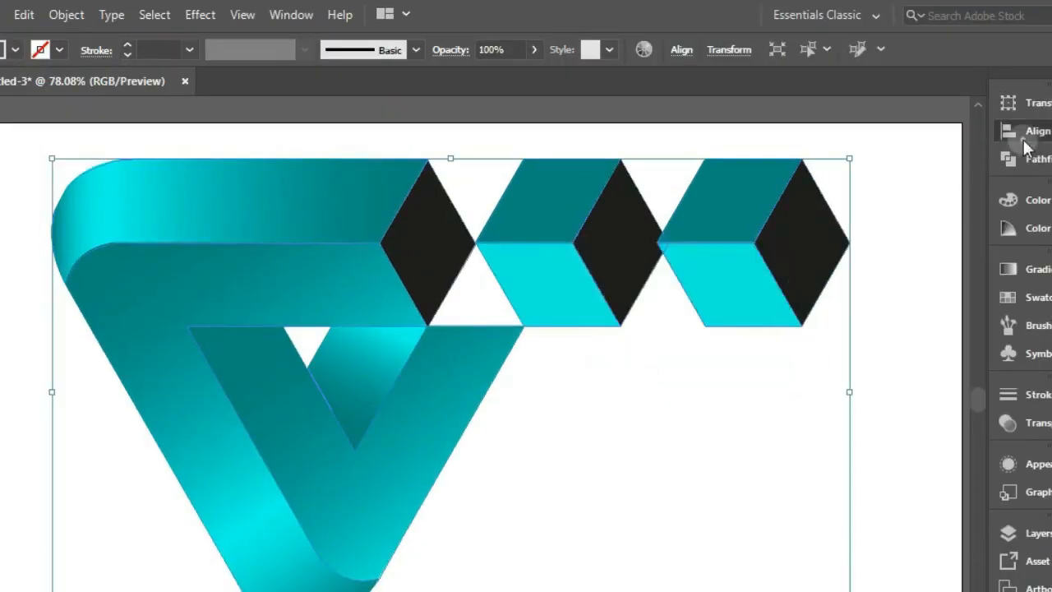
{"action": "left_click", "coordinate": [1027, 132]}
{"action": "left_click", "coordinate": [932, 150]}
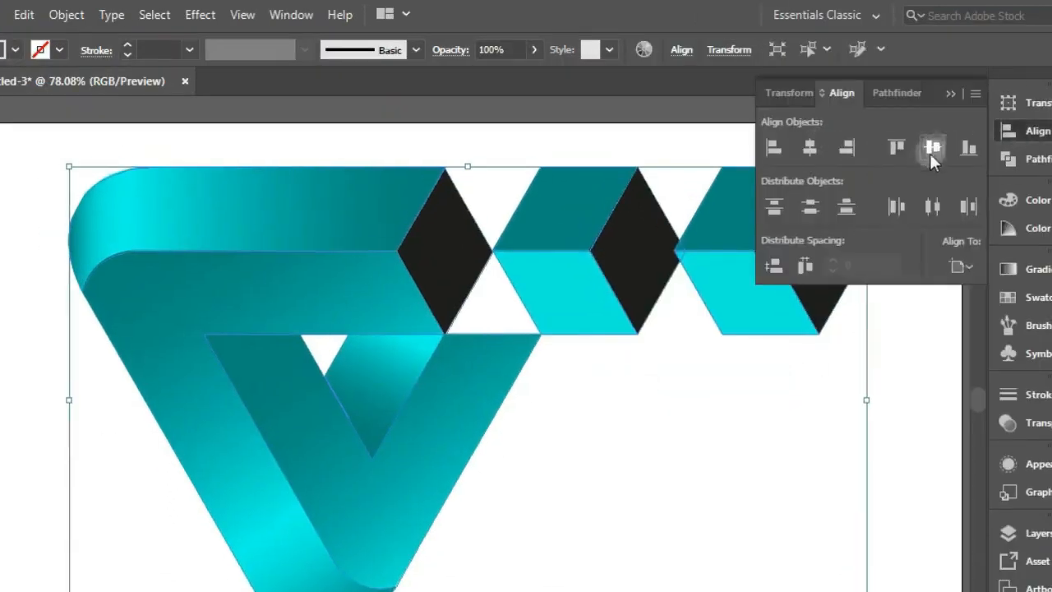
{"action": "left_click", "coordinate": [951, 95]}
{"action": "key", "text": "ctrl+shift+a"}
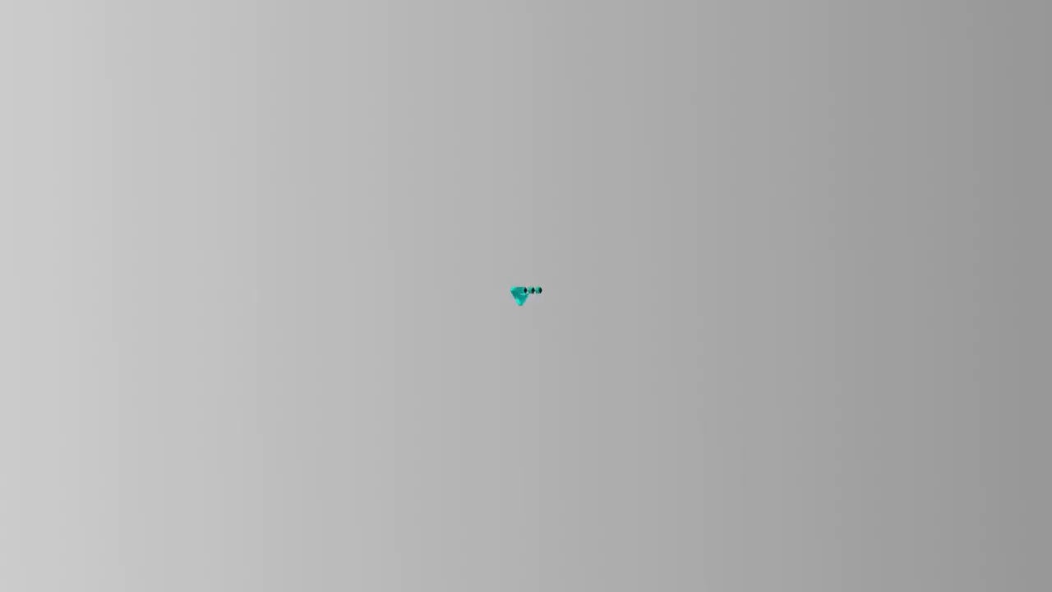